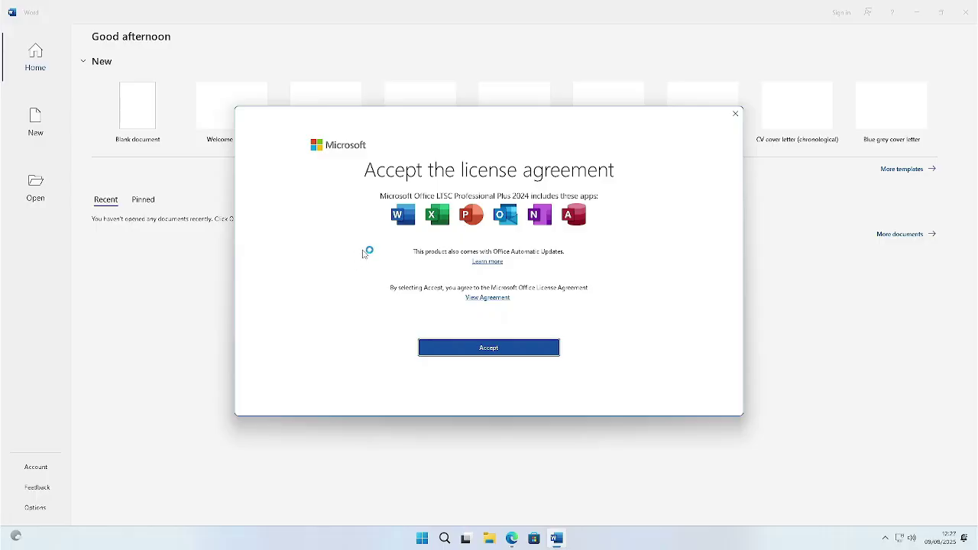
Accept the Office LTSC Professional Plus 2024 license agreement and dismiss the privacy notice.
{"action": "left_click", "coordinate": [488, 348]}
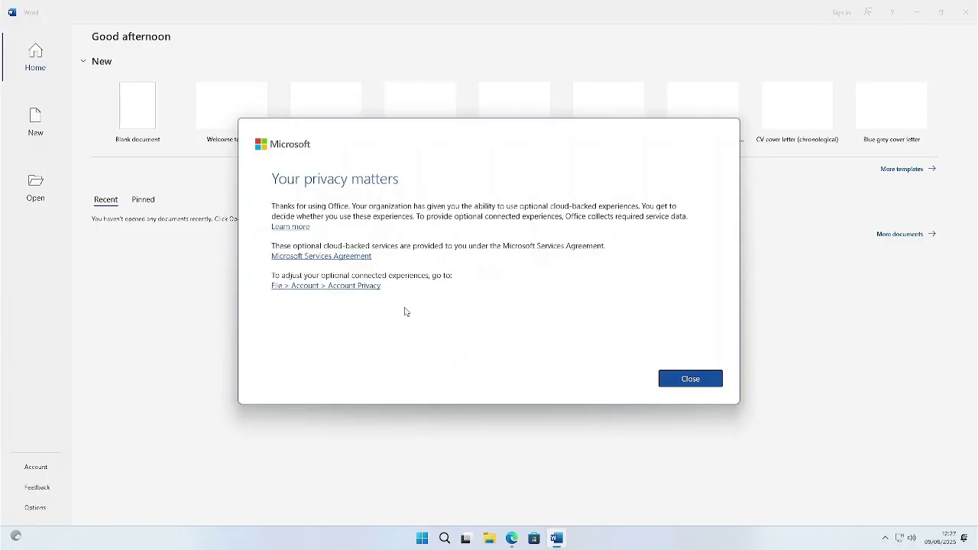
{"action": "left_click", "coordinate": [691, 380]}
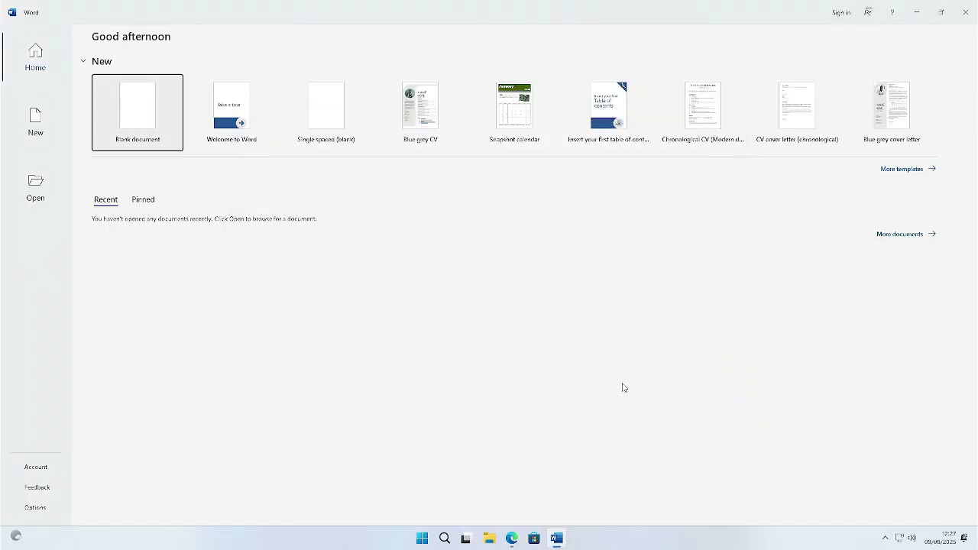
Create a blank document and enter the test text "h are you".
{"action": "left_click", "coordinate": [137, 125]}
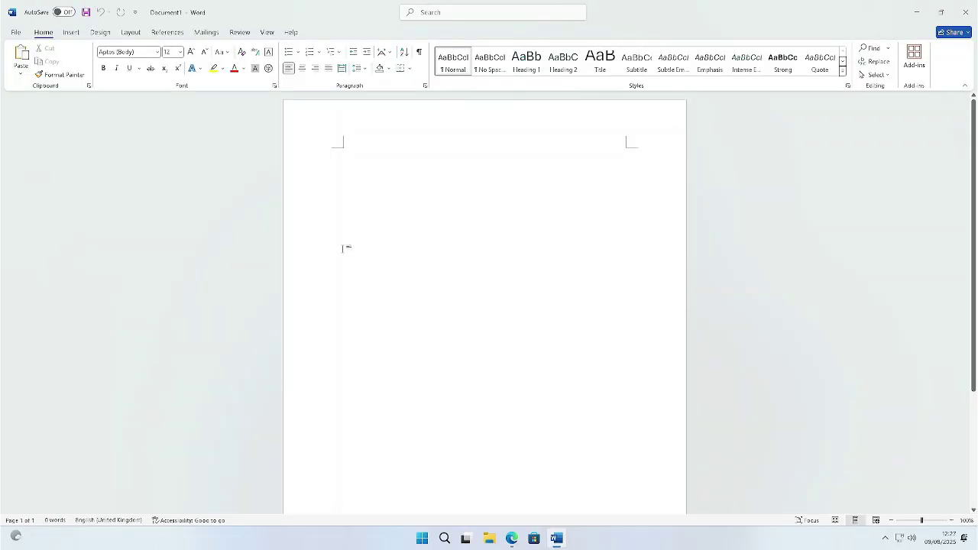
{"action": "type", "text": "."}
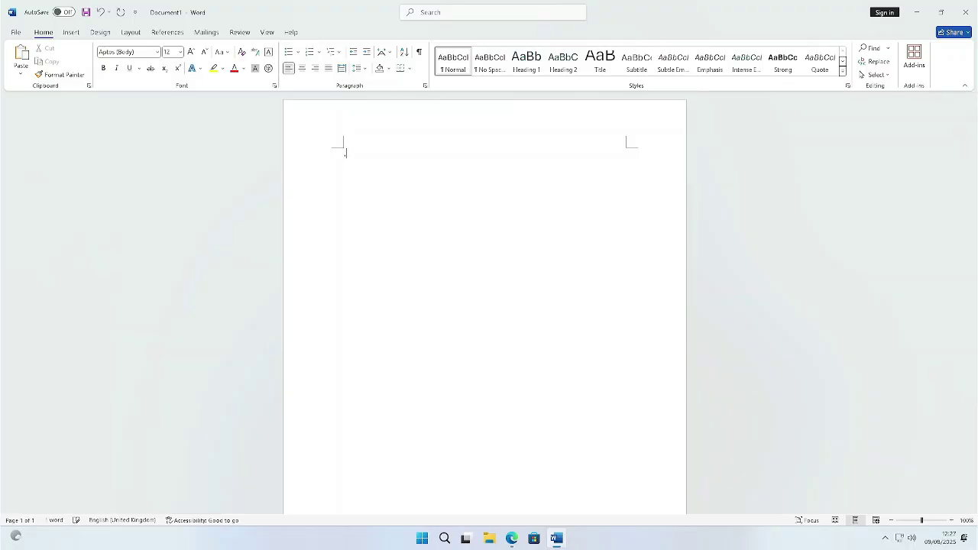
{"action": "key", "text": "BackSpace"}
{"action": "type", "text": "h are you"}
Check the product activation information on the Account page, and close Word.
{"action": "left_click", "coordinate": [15, 34]}
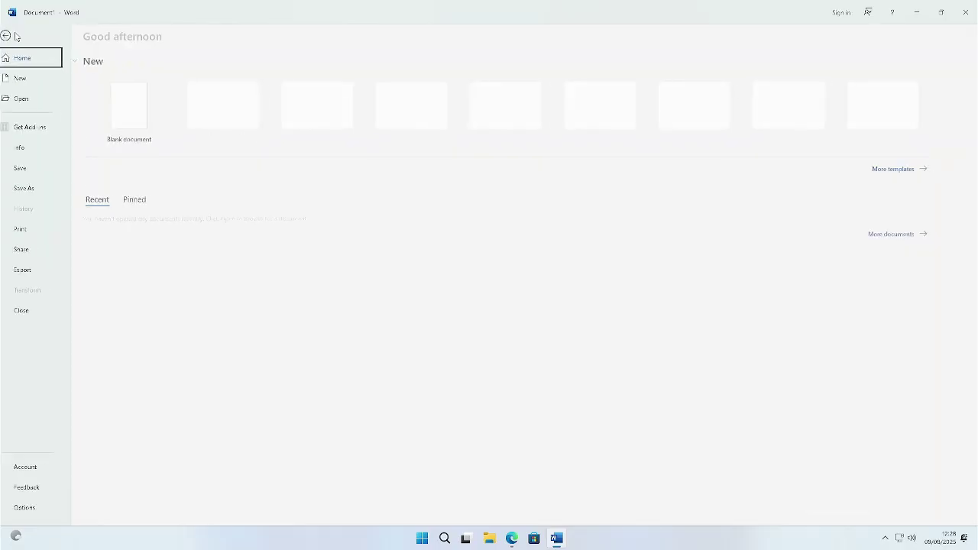
{"action": "left_click", "coordinate": [33, 467]}
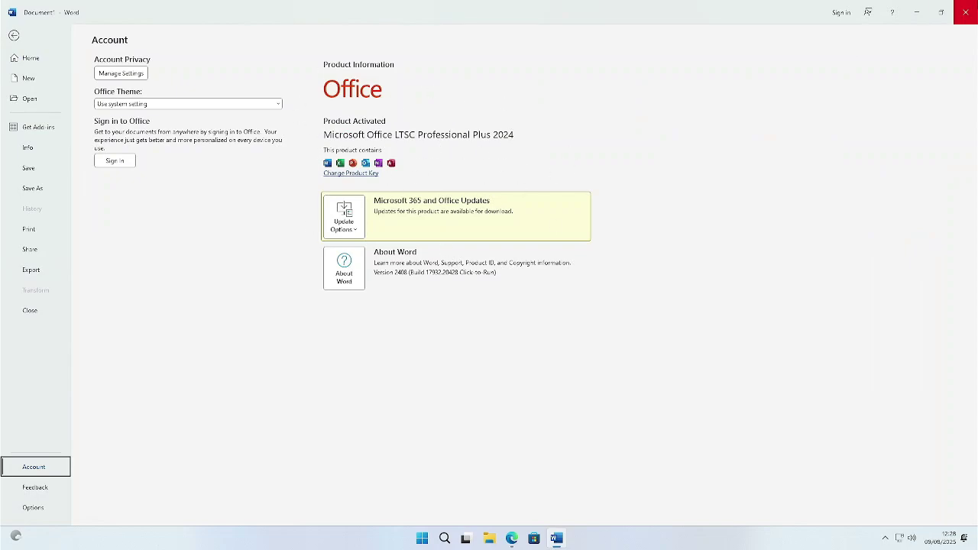
{"action": "left_click", "coordinate": [967, 12]}
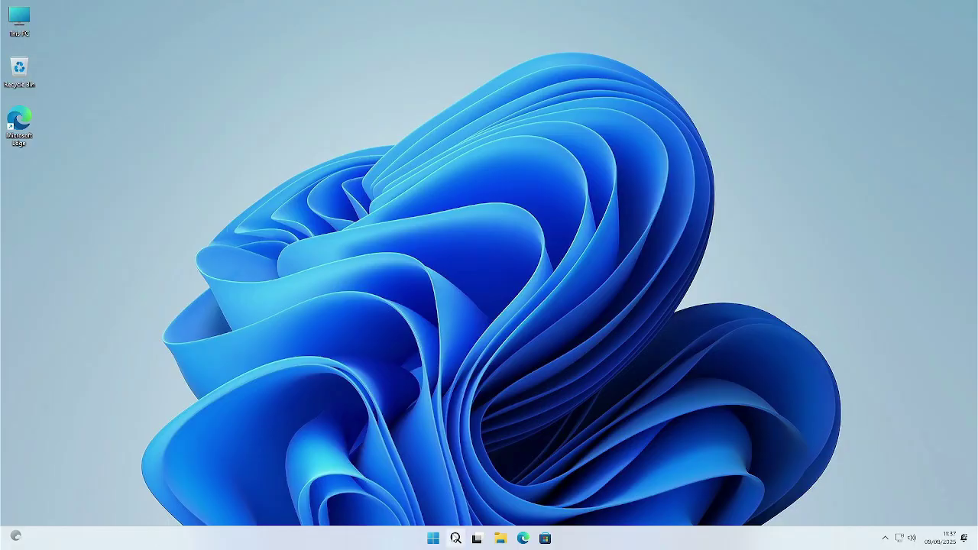
Review the installed programs in Control Panel's Programs and Features, and close the window.
{"action": "left_click", "coordinate": [456, 538]}
{"action": "type", "text": "con"}
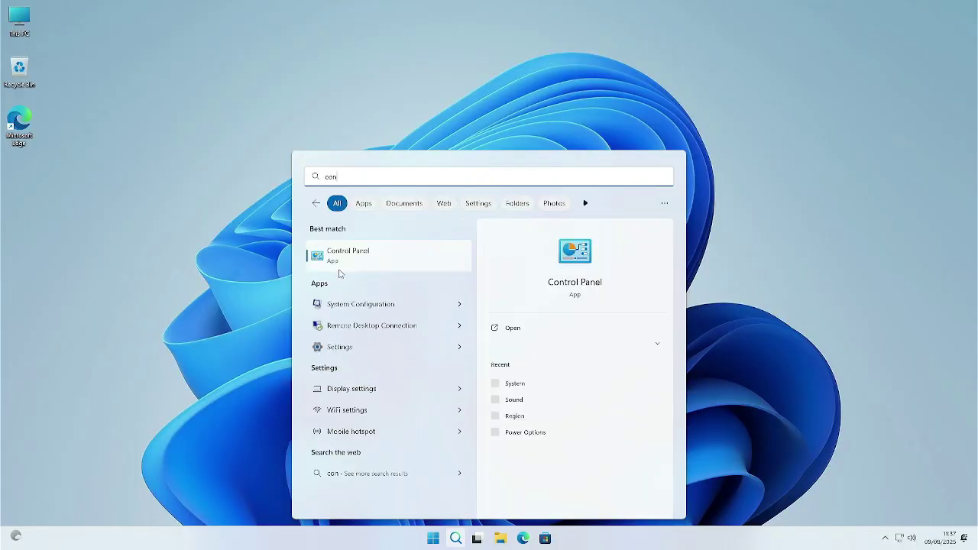
{"action": "left_click", "coordinate": [338, 264]}
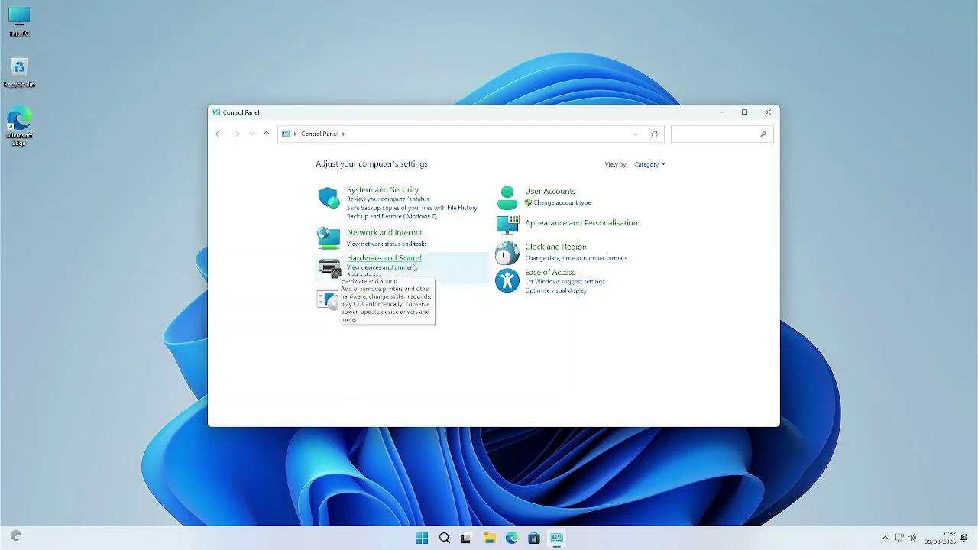
{"action": "left_click", "coordinate": [374, 304]}
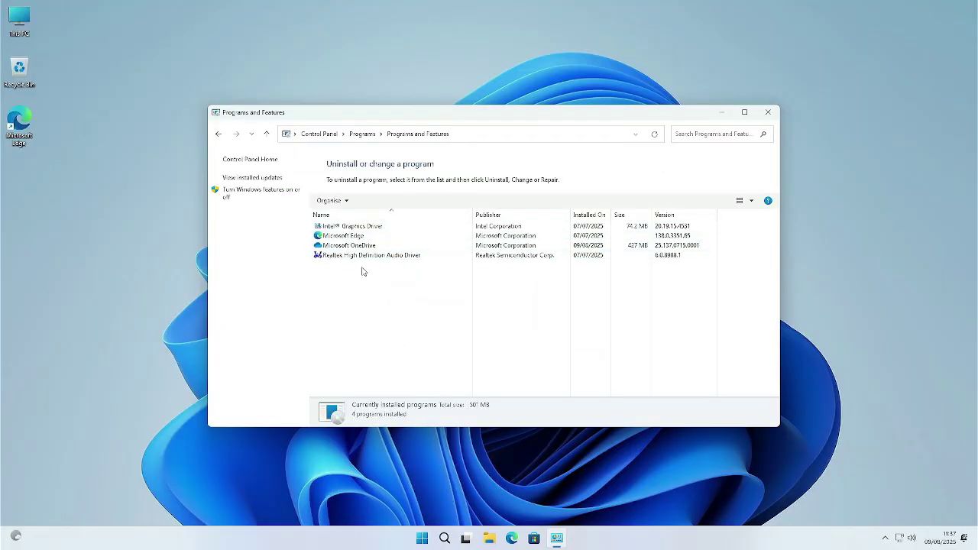
{"action": "left_click", "coordinate": [349, 257]}
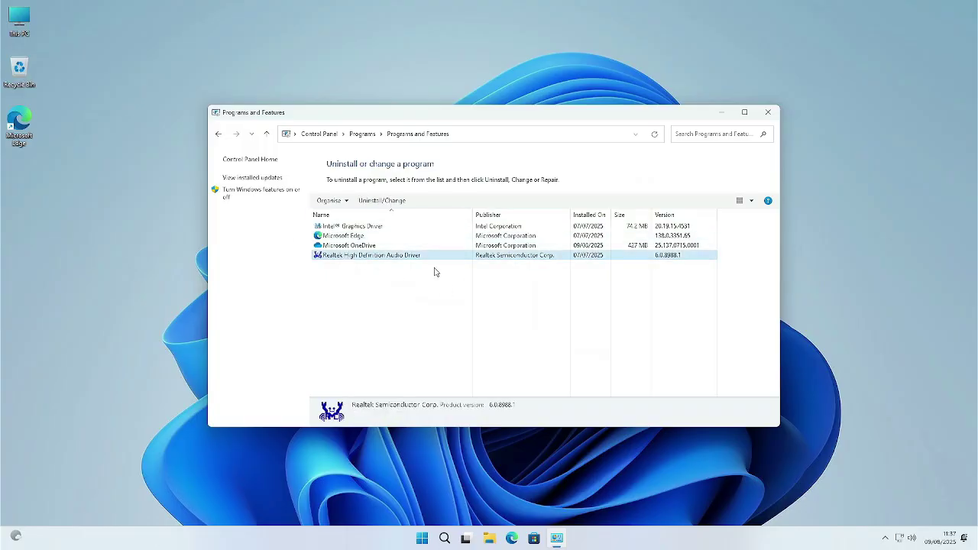
{"action": "left_click", "coordinate": [409, 293]}
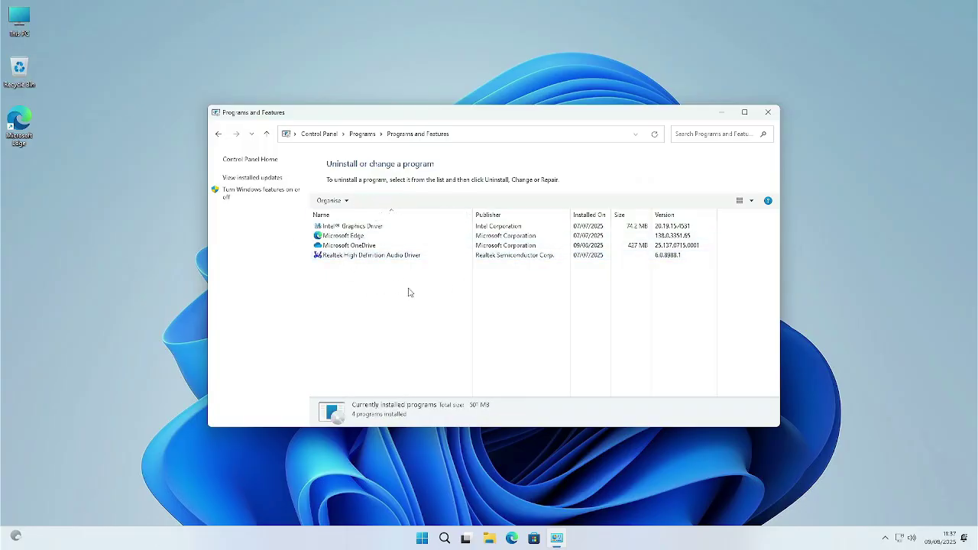
{"action": "left_click", "coordinate": [768, 113]}
Switch to Microsoft Edge and open the Microsoft 365 Apps admin center at config.office.com.
{"action": "left_click", "coordinate": [523, 538]}
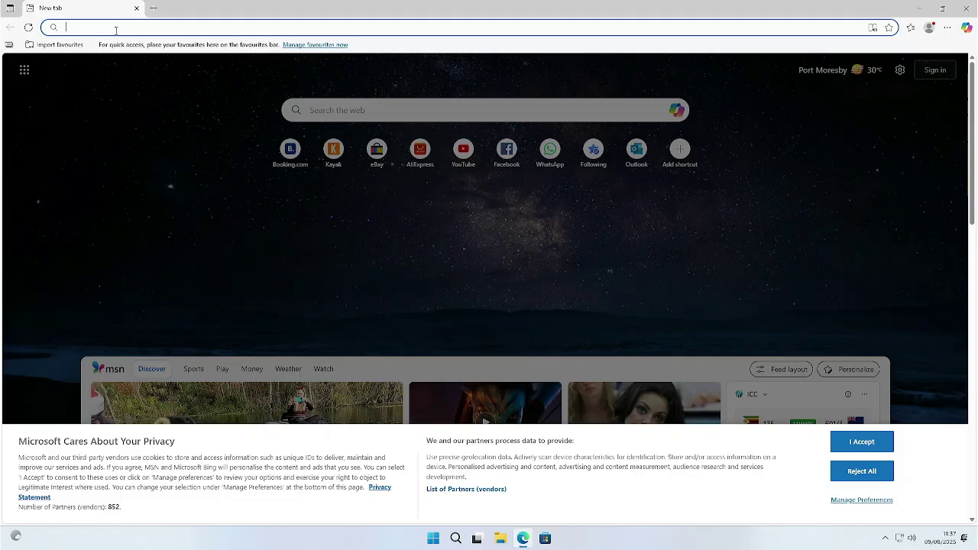
{"action": "left_click", "coordinate": [116, 29]}
{"action": "type", "text": "con"}
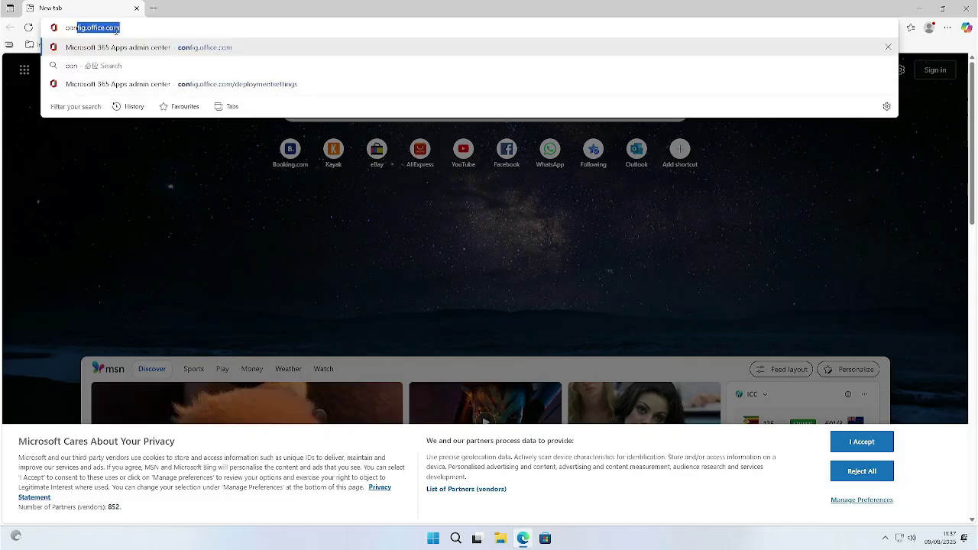
{"action": "type", "text": "fig.o"}
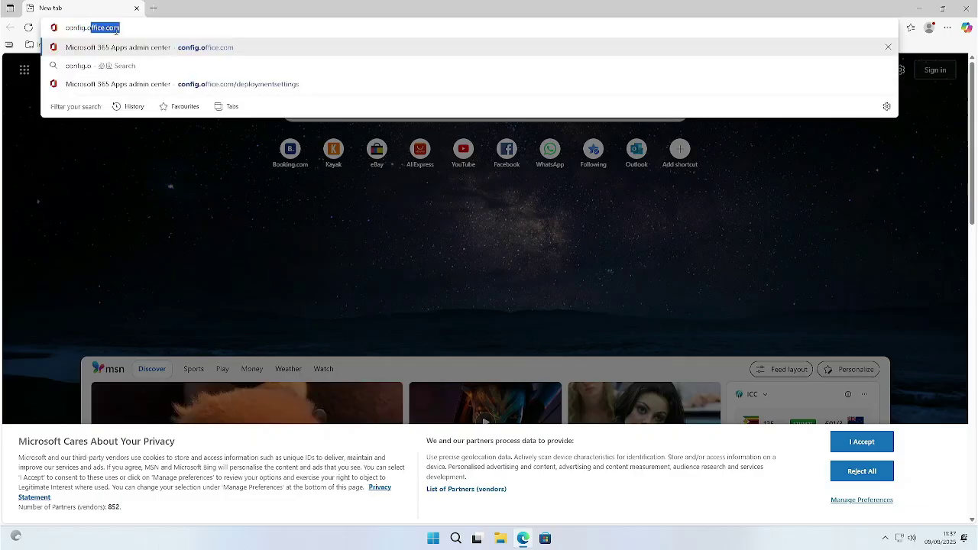
{"action": "type", "text": "ffice.com"}
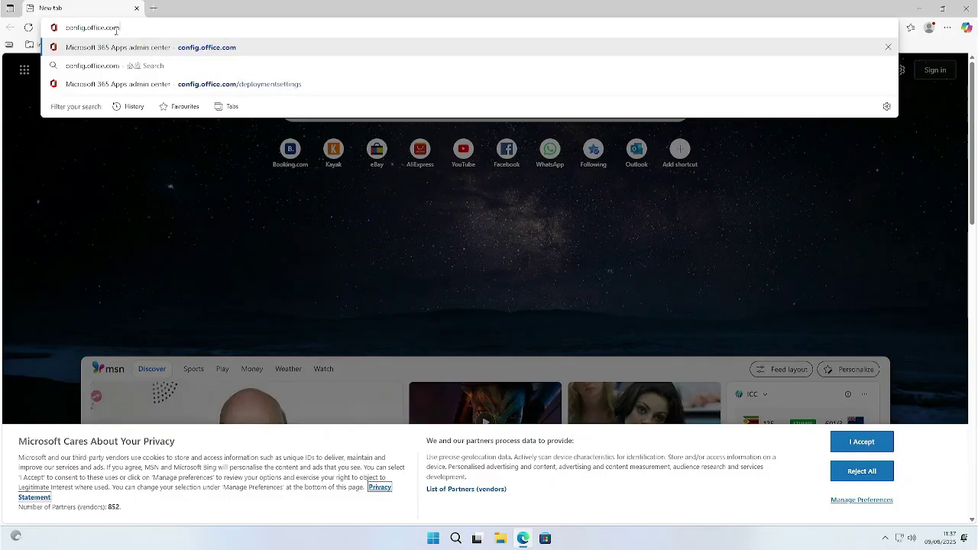
{"action": "key", "text": "Return"}
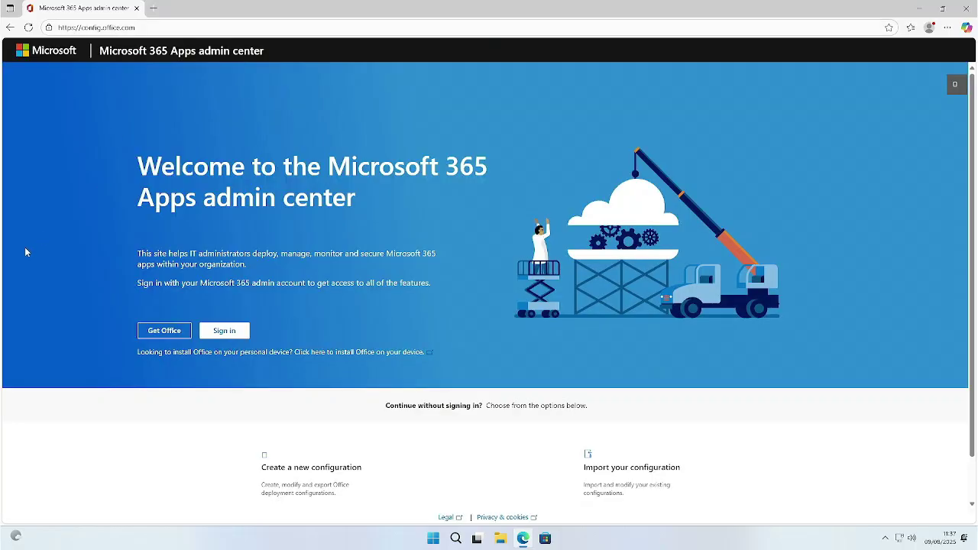
Start a new Office deployment configuration without signing in.
{"action": "scroll", "coordinate": [243, 307], "scroll_direction": "down", "scroll_amount": 1}
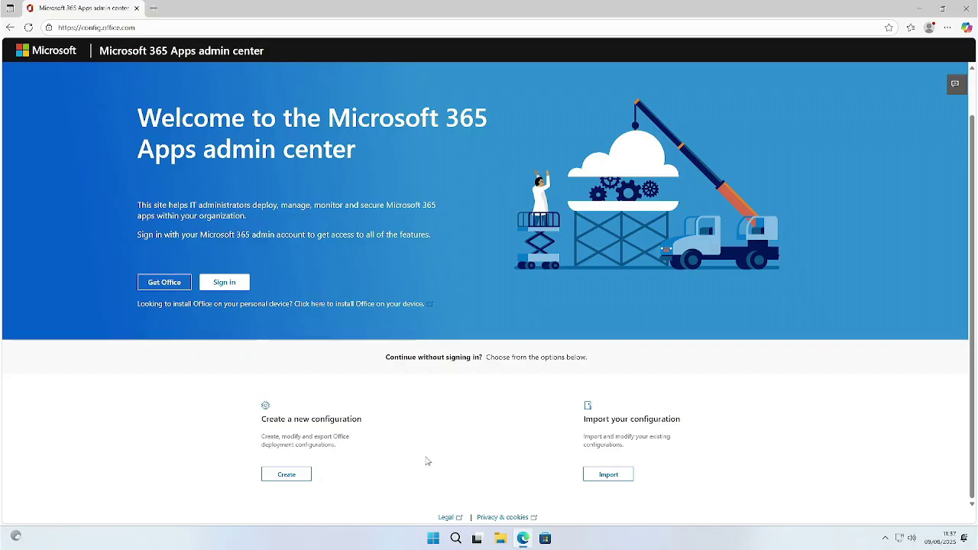
{"action": "left_click", "coordinate": [287, 477]}
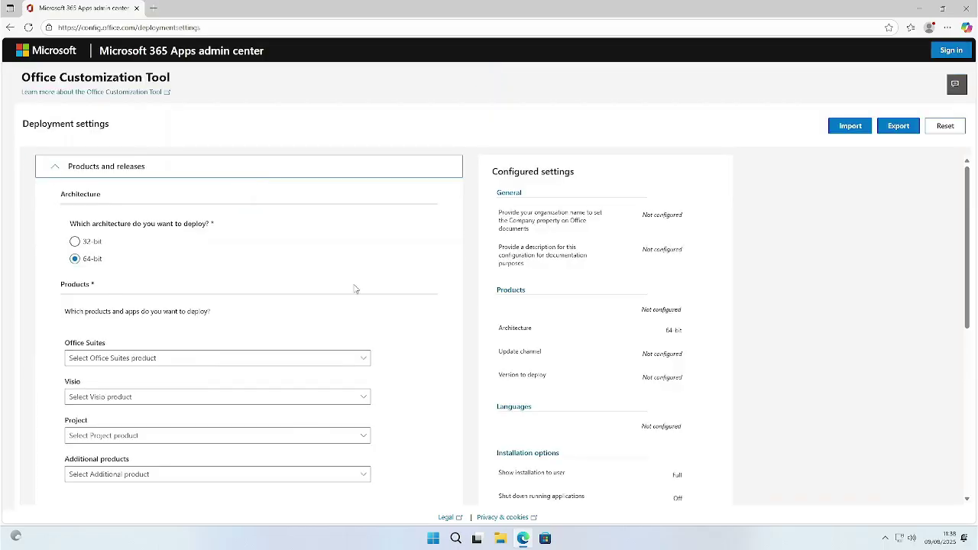
{"action": "triple_click", "coordinate": [108, 243]}
Look up the computer's system type in the Windows device specifications, and close Settings.
{"action": "left_click", "coordinate": [919, 9]}
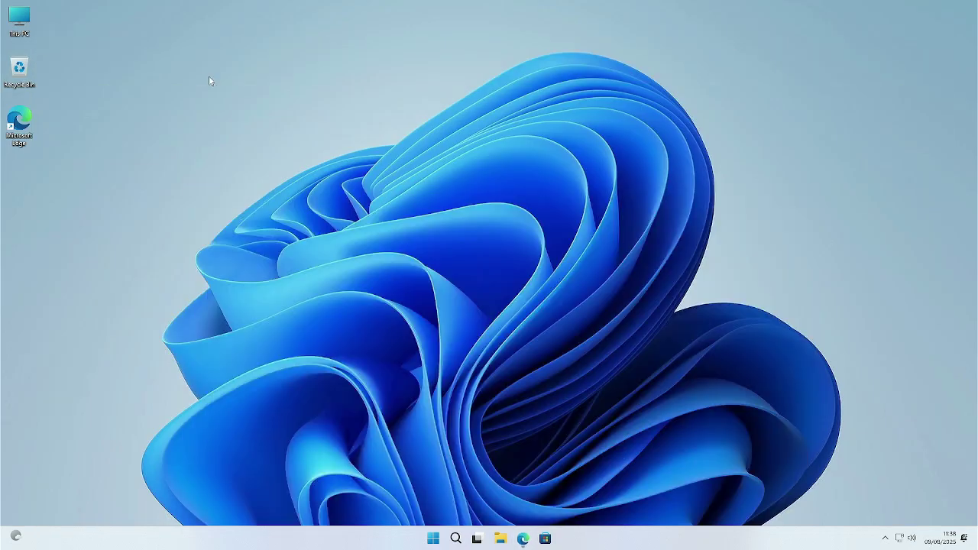
{"action": "right_click", "coordinate": [25, 14]}
{"action": "left_click", "coordinate": [66, 127]}
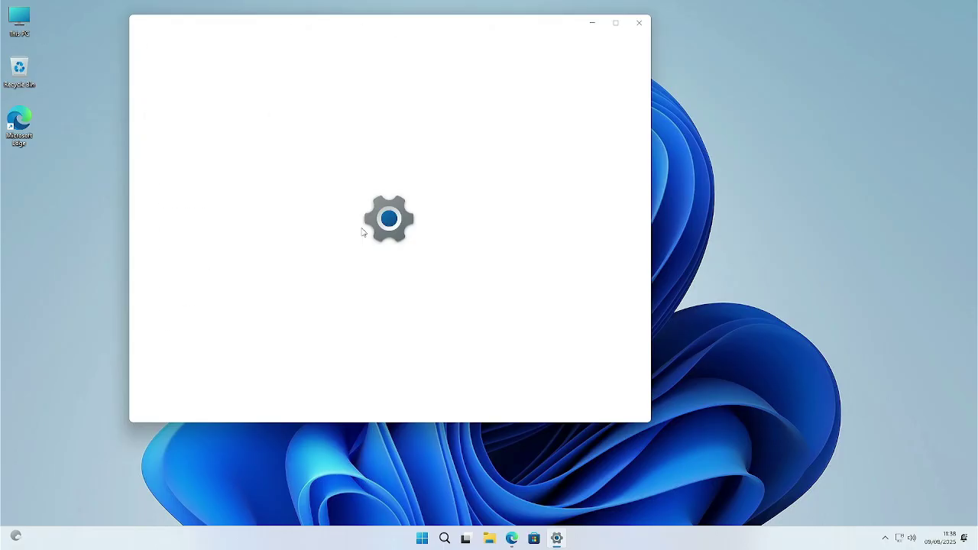
{"action": "left_click_drag", "start_coordinate": [533, 220], "coordinate": [386, 217]}
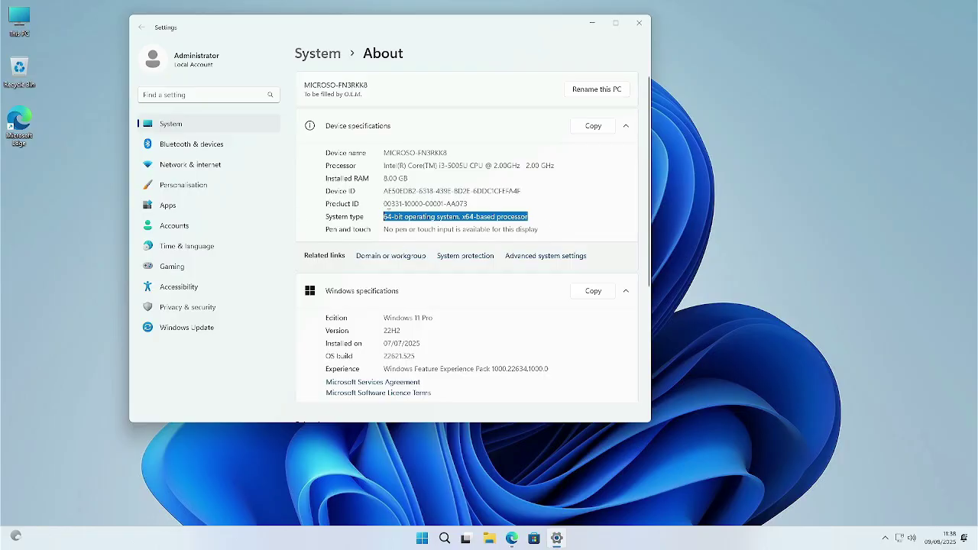
{"action": "left_click", "coordinate": [639, 22]}
Switch back to Edge and choose Office LTSC Professional Plus 2024 - Volume License as the Office suite to deploy.
{"action": "left_click", "coordinate": [523, 538]}
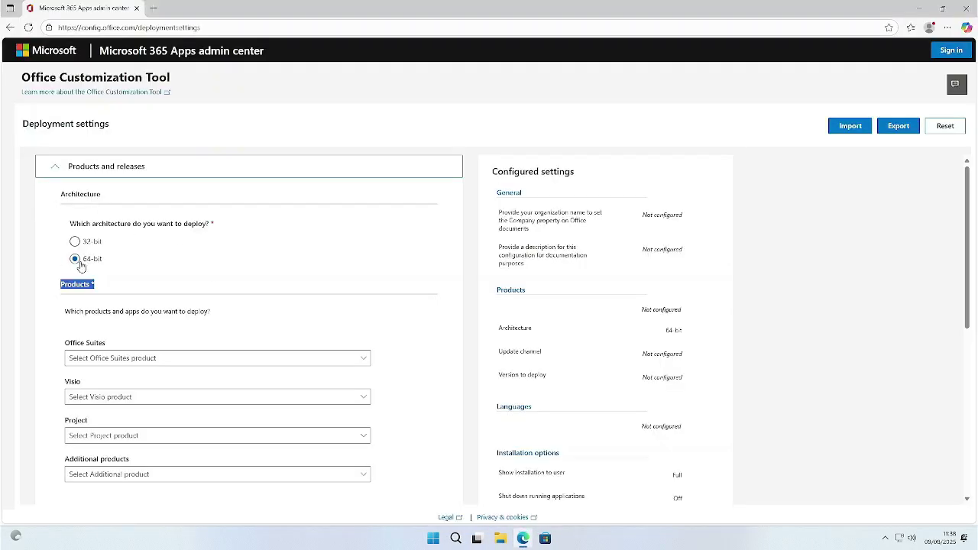
{"action": "scroll", "coordinate": [82, 265], "scroll_direction": "down", "scroll_amount": 2}
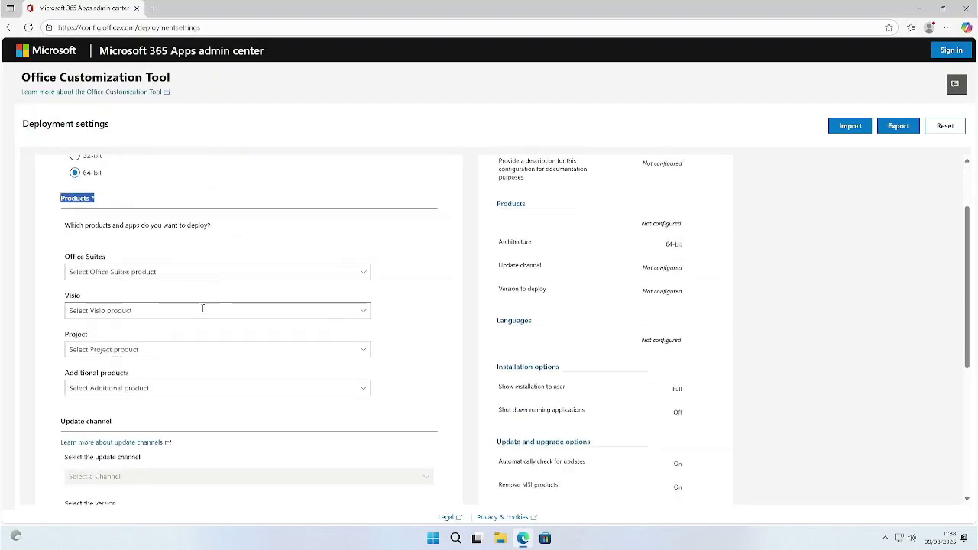
{"action": "left_click", "coordinate": [112, 258]}
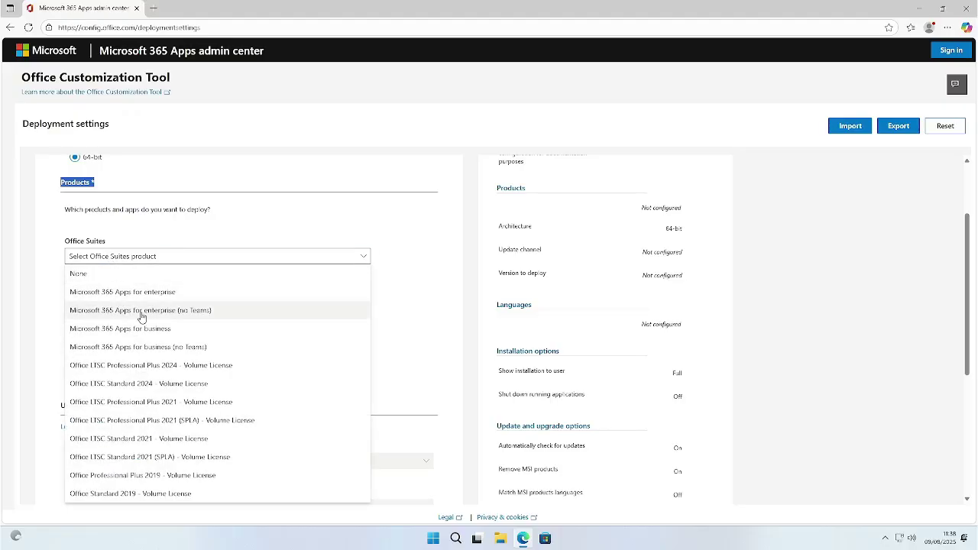
{"action": "left_click", "coordinate": [164, 371]}
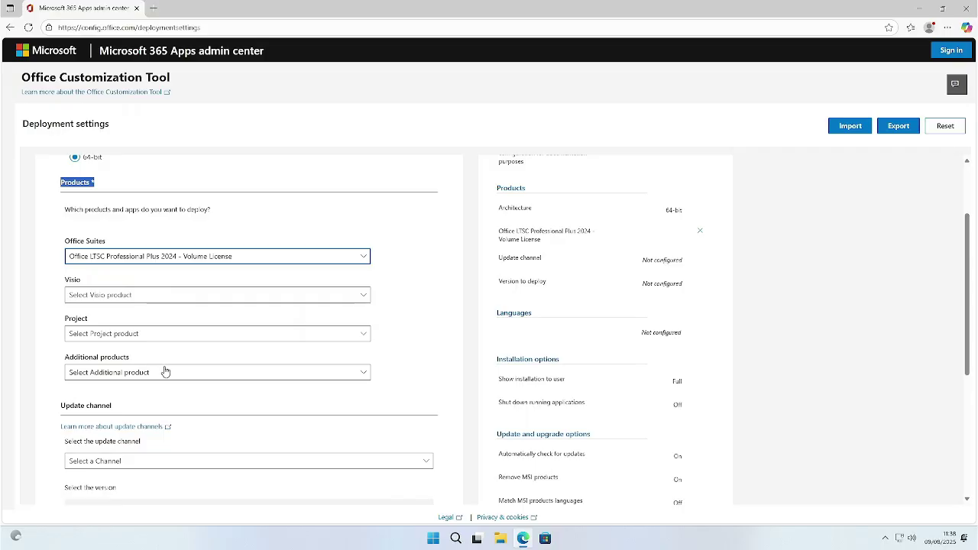
Exclude OneDrive Desktop from the apps being deployed.
{"action": "scroll", "coordinate": [320, 313], "scroll_direction": "down", "scroll_amount": 2}
{"action": "scroll", "coordinate": [303, 315], "scroll_direction": "down", "scroll_amount": 1}
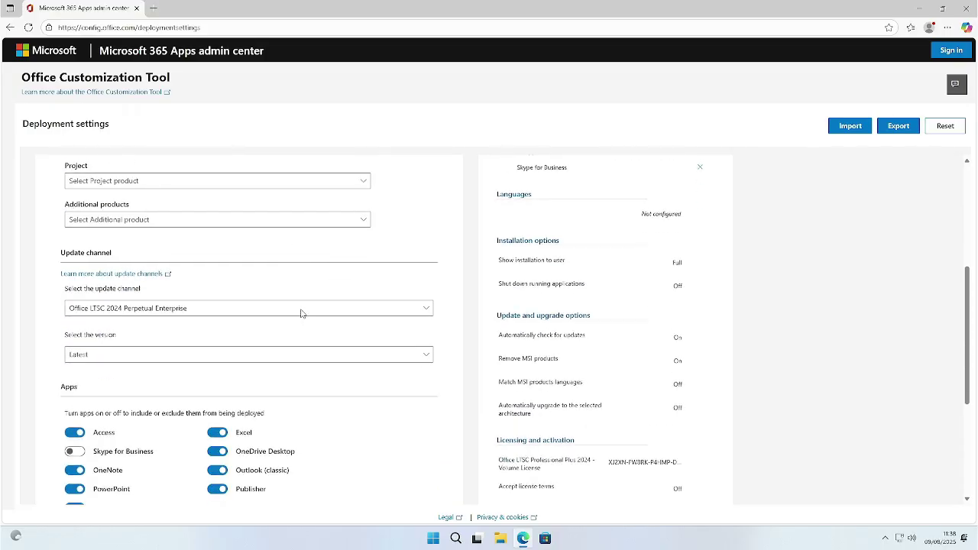
{"action": "scroll", "coordinate": [246, 272], "scroll_direction": "down", "scroll_amount": 1}
{"action": "scroll", "coordinate": [229, 273], "scroll_direction": "up", "scroll_amount": 2}
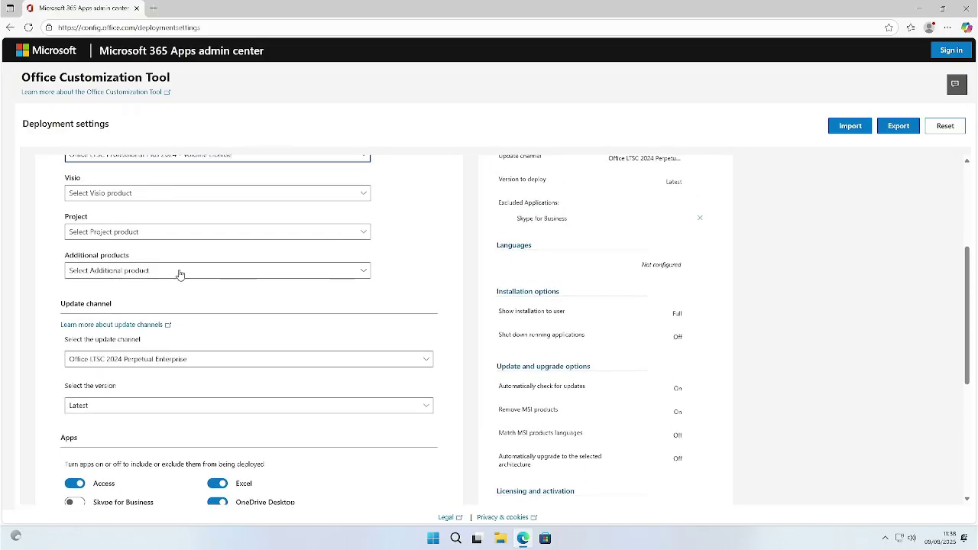
{"action": "scroll", "coordinate": [123, 340], "scroll_direction": "down", "scroll_amount": 1}
{"action": "scroll", "coordinate": [131, 337], "scroll_direction": "down", "scroll_amount": 1}
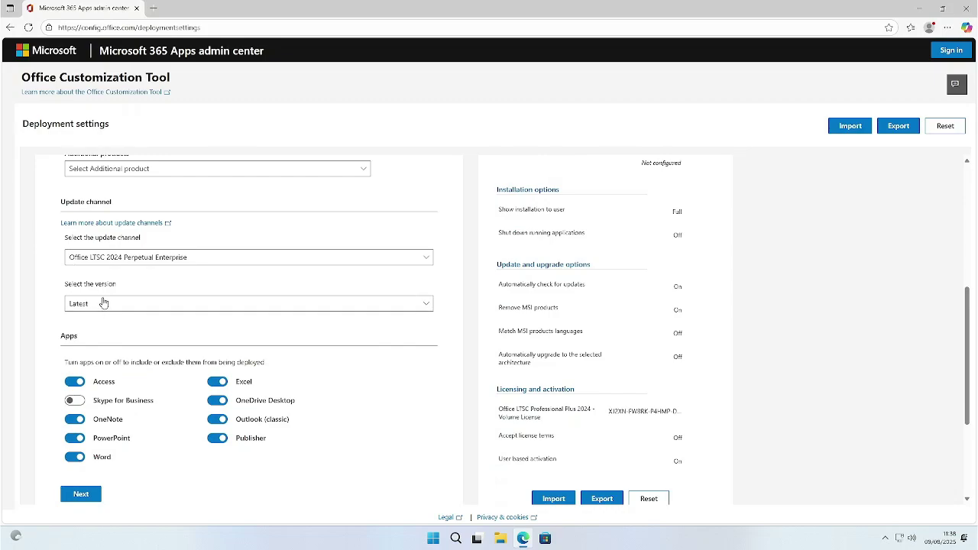
{"action": "scroll", "coordinate": [88, 342], "scroll_direction": "down", "scroll_amount": 1}
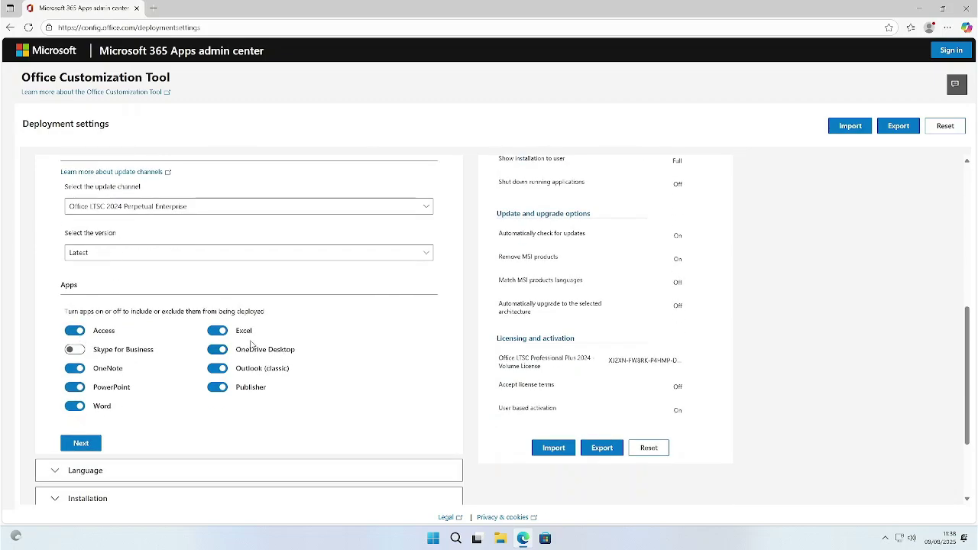
{"action": "left_click", "coordinate": [217, 349]}
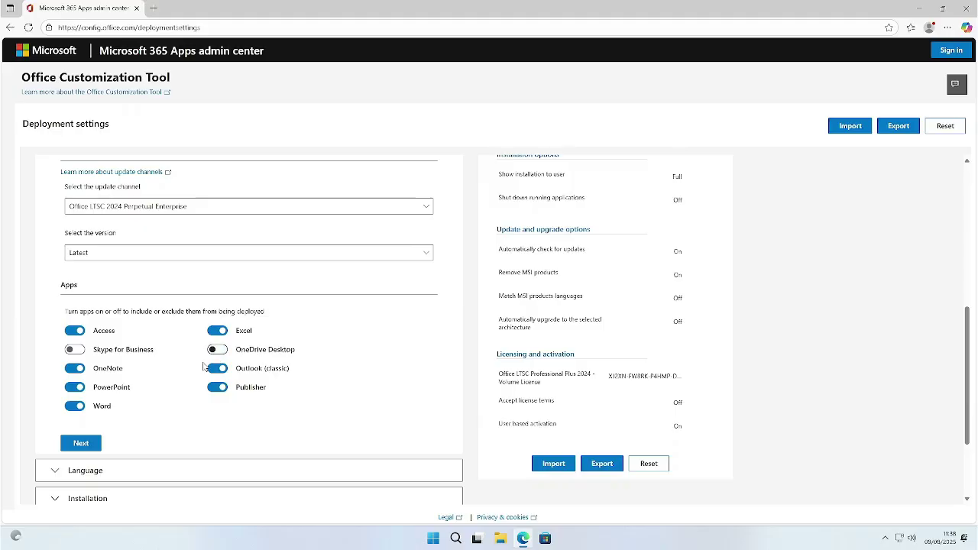
Continue to the language settings and set the primary language to English (United States).
{"action": "scroll", "coordinate": [255, 382], "scroll_direction": "down", "scroll_amount": 2}
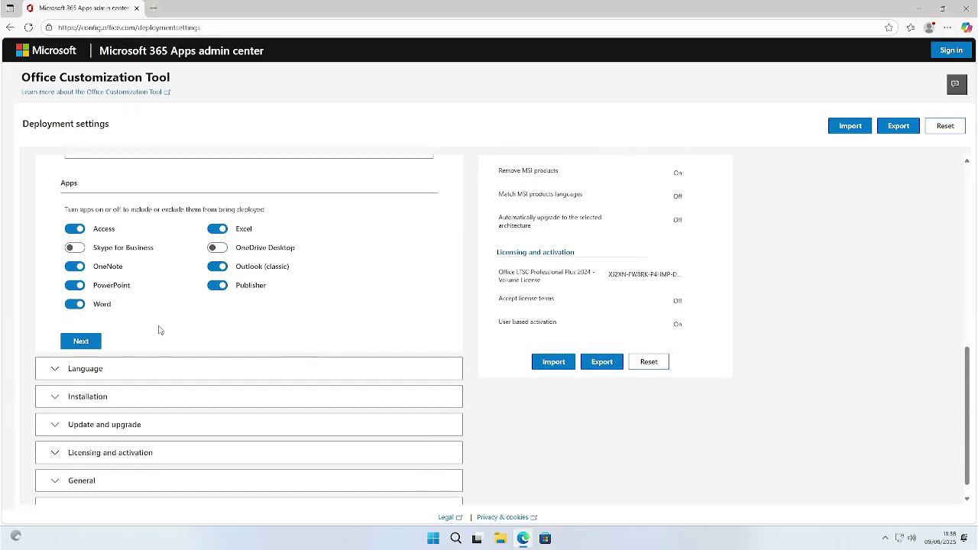
{"action": "left_click", "coordinate": [81, 341]}
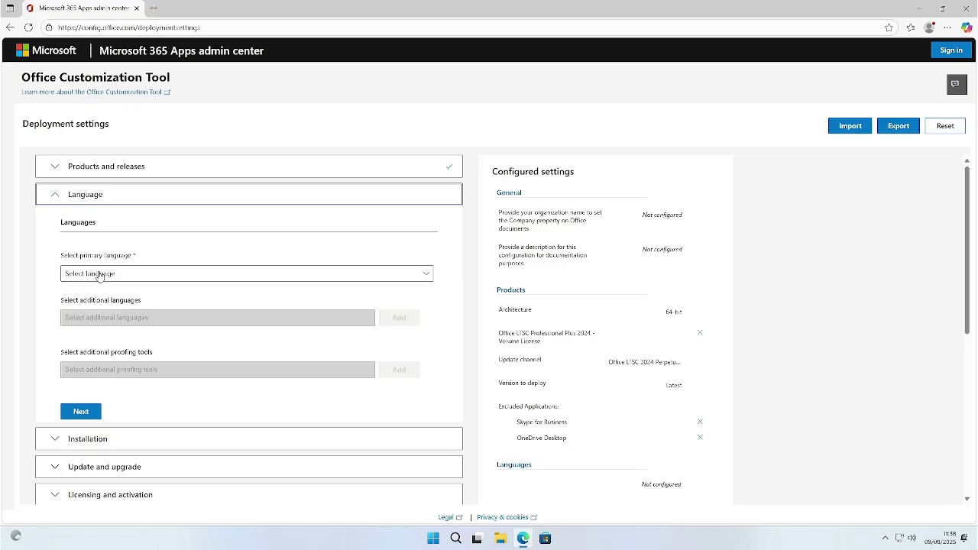
{"action": "left_click", "coordinate": [126, 279]}
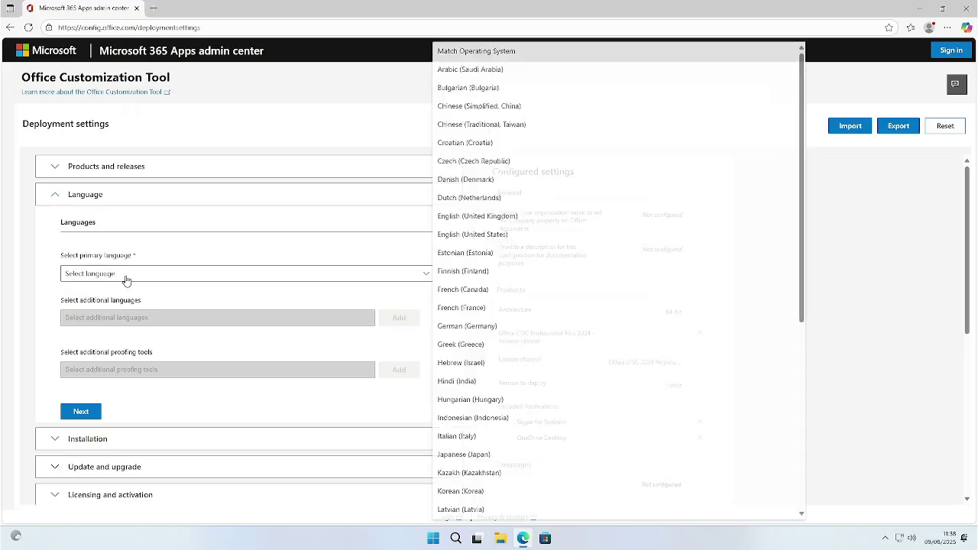
{"action": "left_click", "coordinate": [481, 237]}
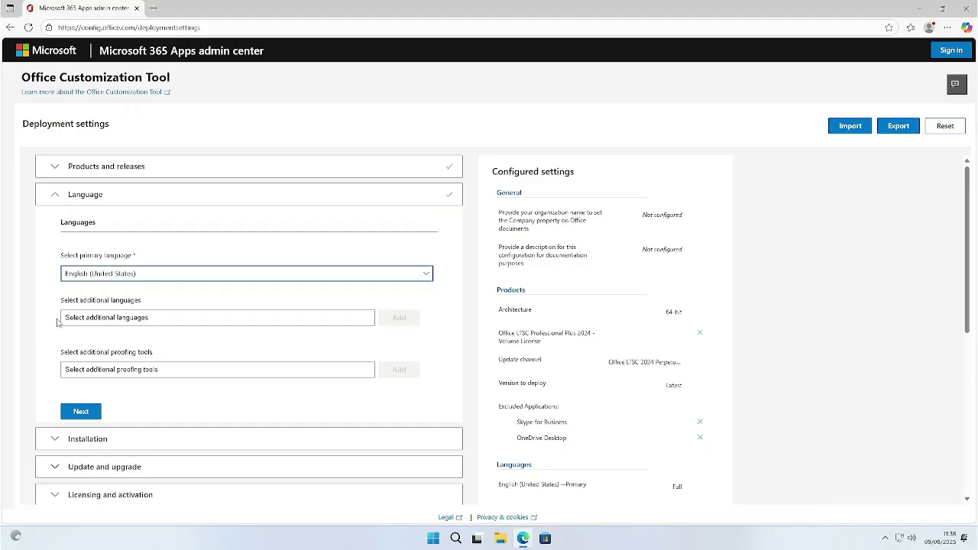
Start exporting the deployment configuration and choose Office Open XML formats as the default file format.
{"action": "scroll", "coordinate": [153, 321], "scroll_direction": "down", "scroll_amount": 5}
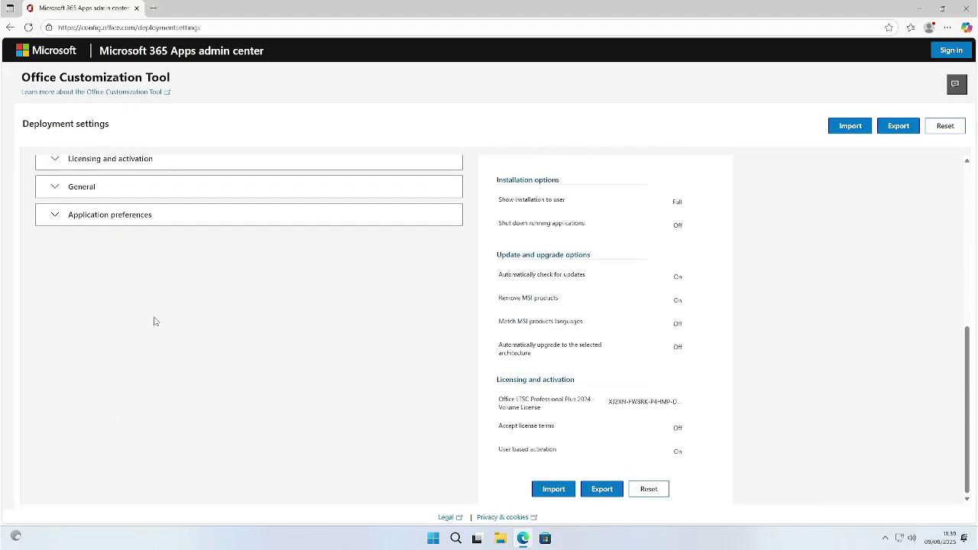
{"action": "left_click", "coordinate": [611, 493]}
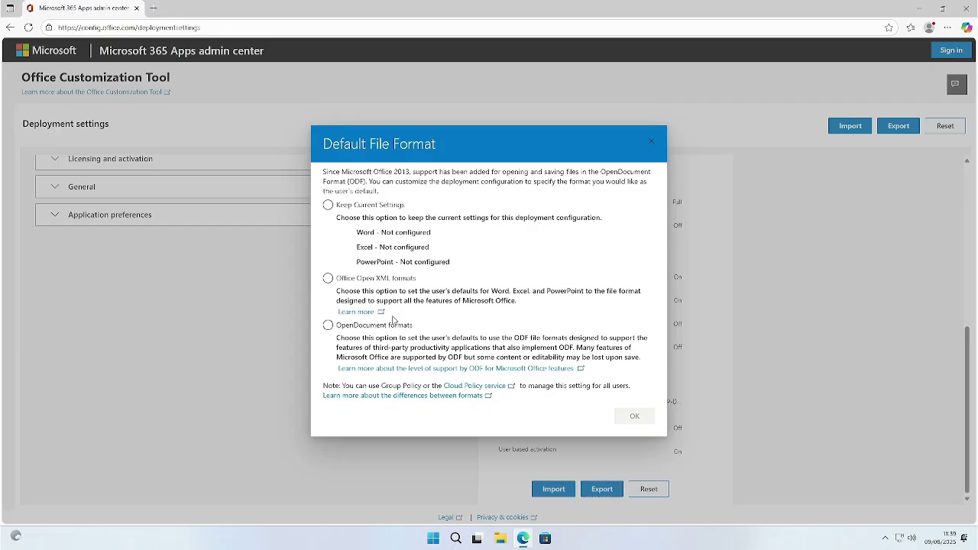
{"action": "left_click", "coordinate": [328, 278]}
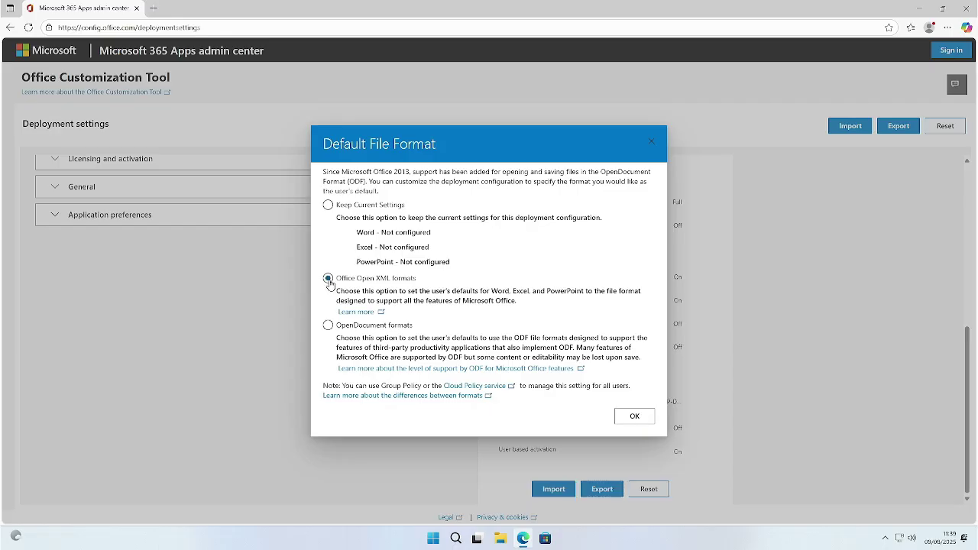
{"action": "left_click", "coordinate": [634, 417]}
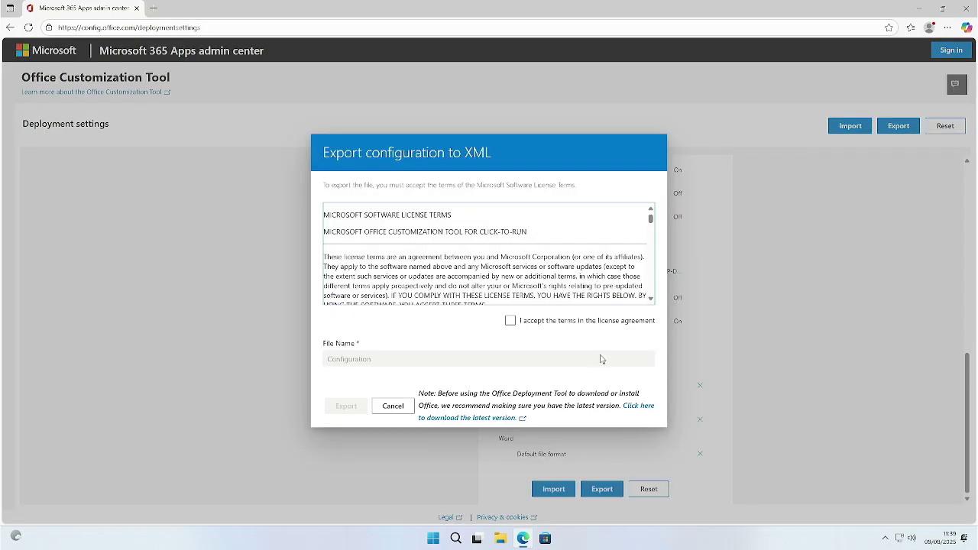
Accept the license agreement and export the configuration with the file name Configuration, keeping the downloaded XML file.
{"action": "left_click", "coordinate": [510, 320]}
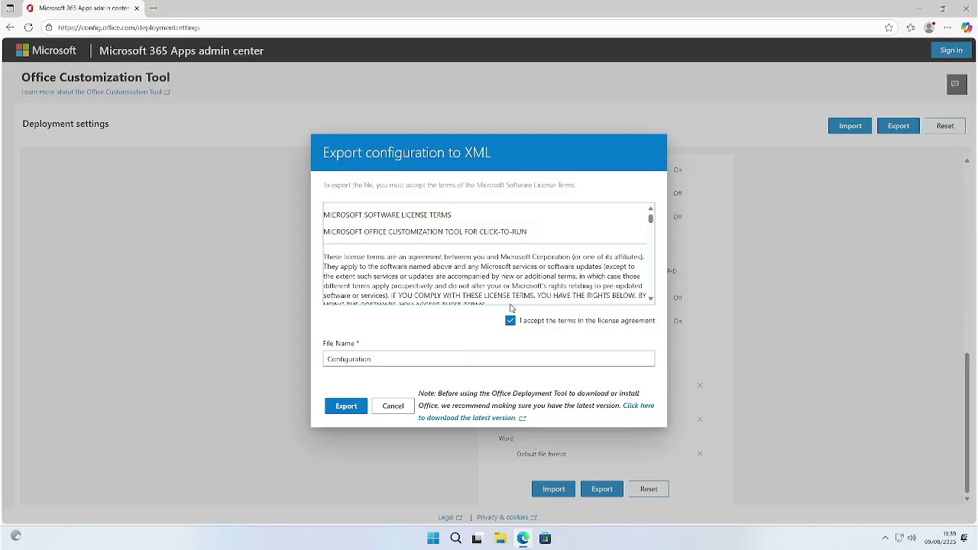
{"action": "left_click", "coordinate": [344, 408]}
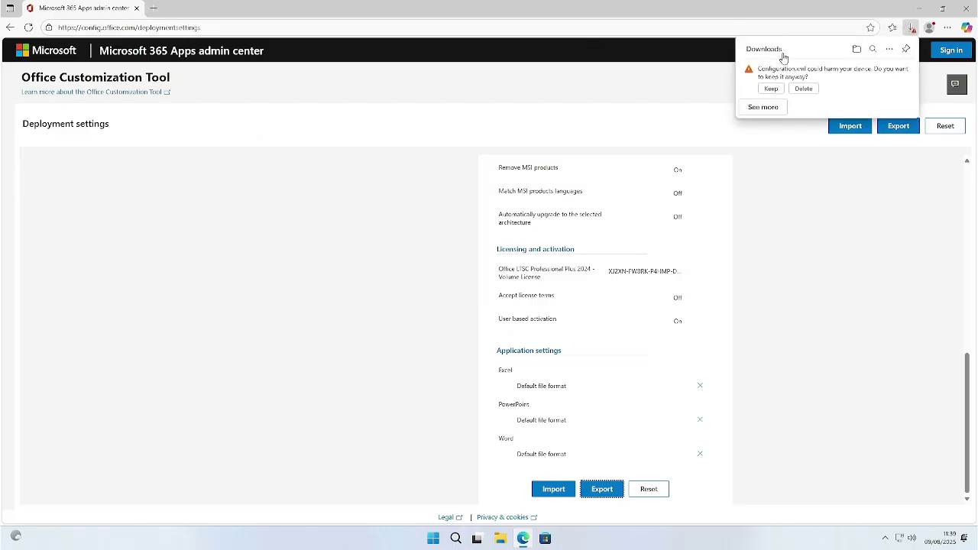
{"action": "left_click", "coordinate": [772, 89]}
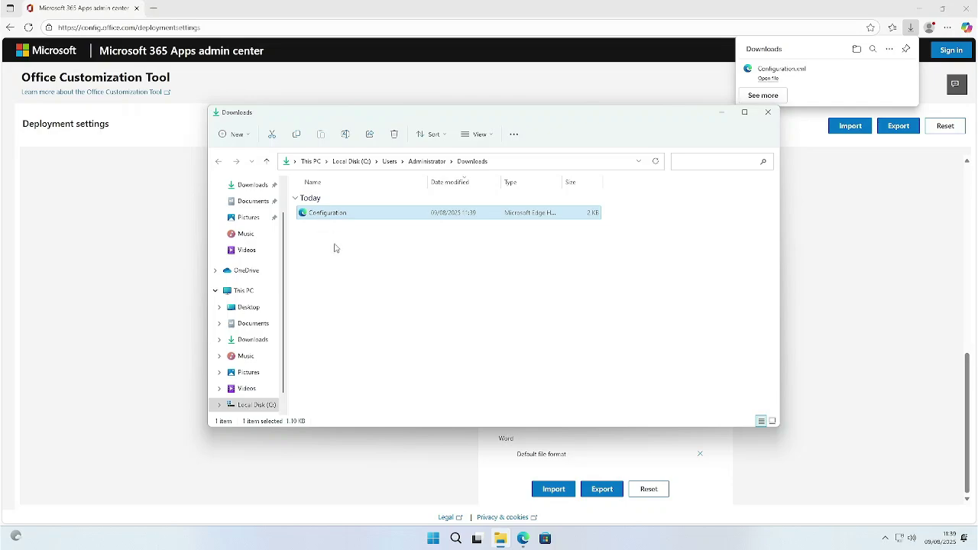
Check the exported Configuration file in the Downloads folder, and close the folder window.
{"action": "left_click", "coordinate": [433, 255]}
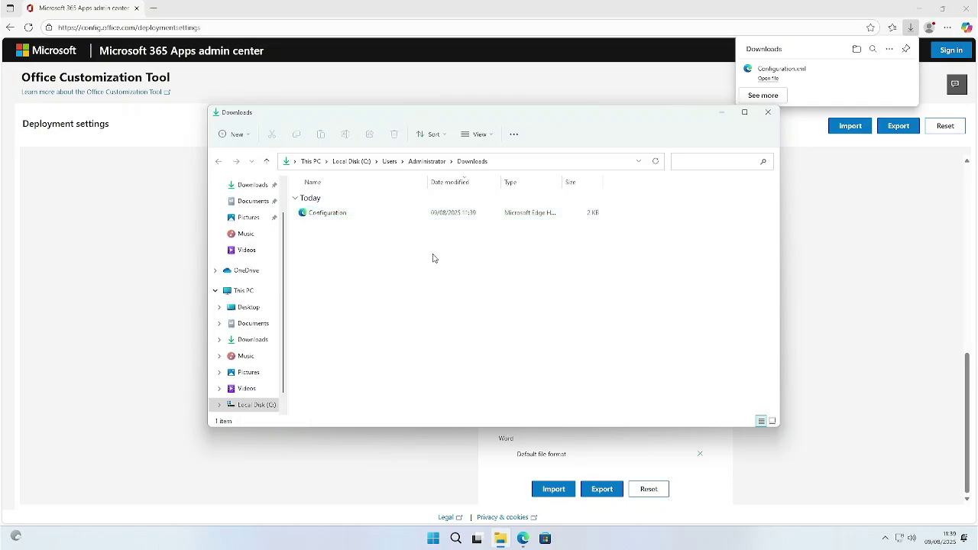
{"action": "scroll", "coordinate": [255, 221], "scroll_direction": "up", "scroll_amount": 1}
{"action": "left_click", "coordinate": [246, 202]}
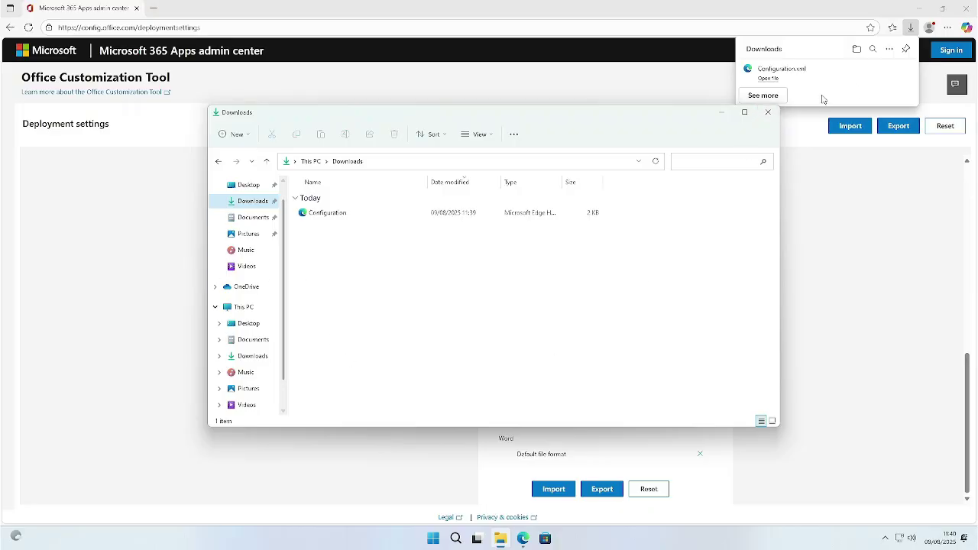
{"action": "left_click", "coordinate": [768, 113]}
Search the web for "office deployement tool" in a new browser tab.
{"action": "left_click", "coordinate": [154, 8]}
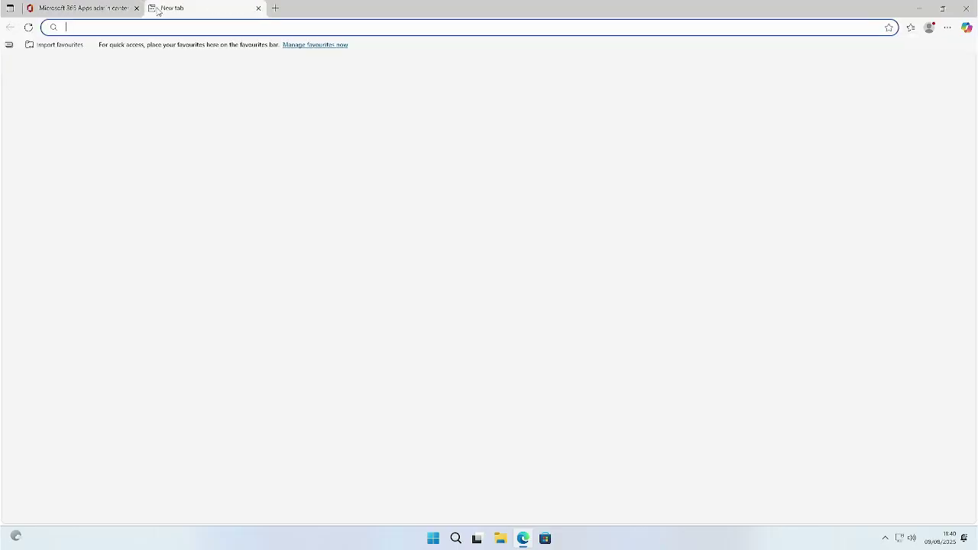
{"action": "type", "text": "office"}
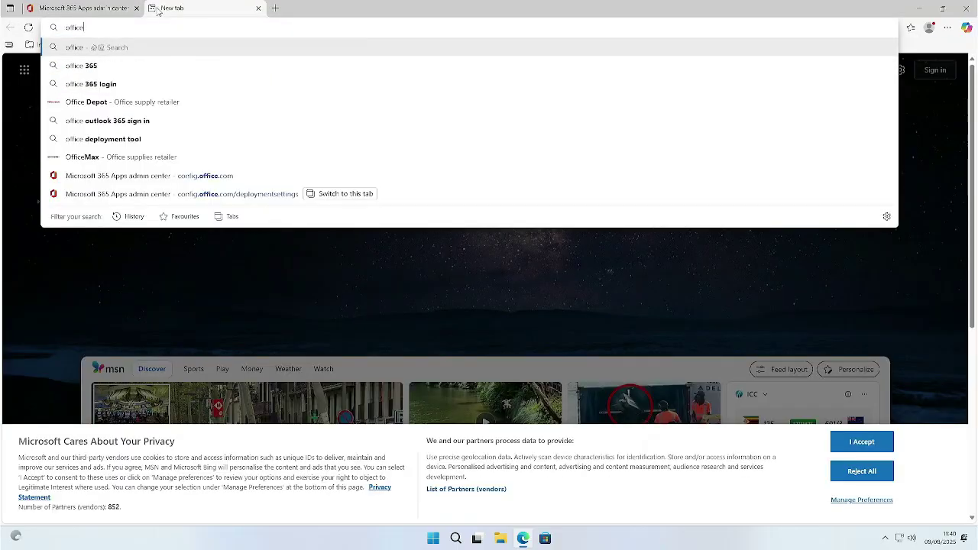
{"action": "type", "text": " dep"}
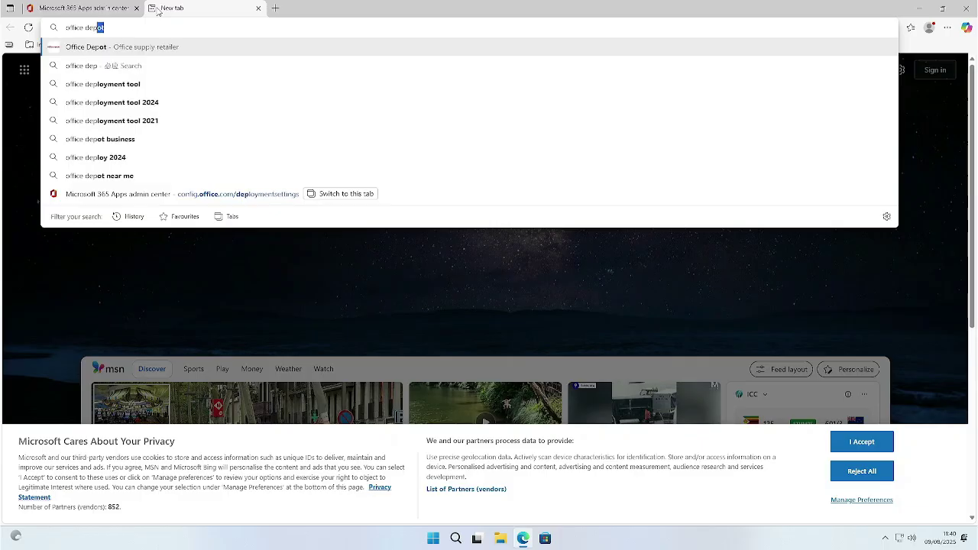
{"action": "type", "text": "loyement"}
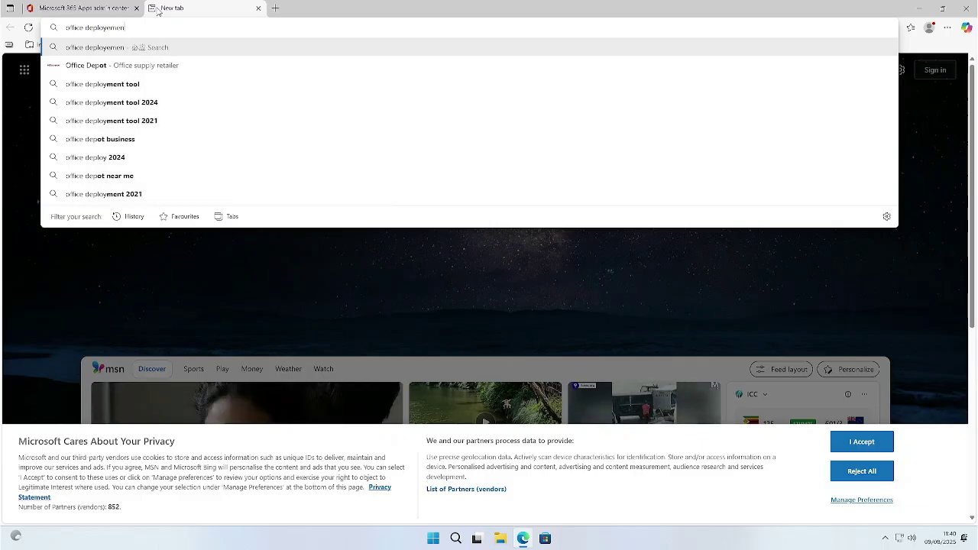
{"action": "type", "text": " tool"}
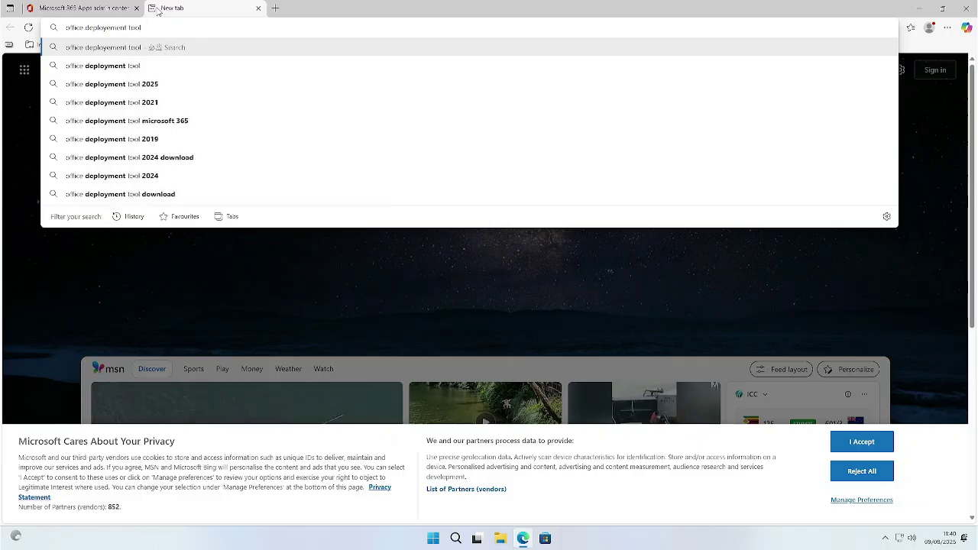
{"action": "key", "text": "Return"}
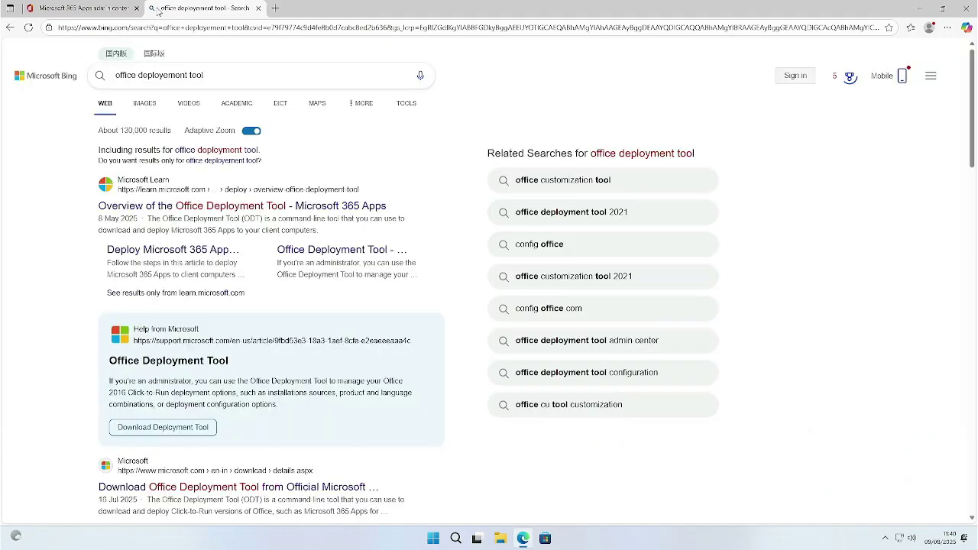
Open the Office Deployment Tool download page from the search results, and close the overview article's tab.
{"action": "middle_click", "coordinate": [244, 206]}
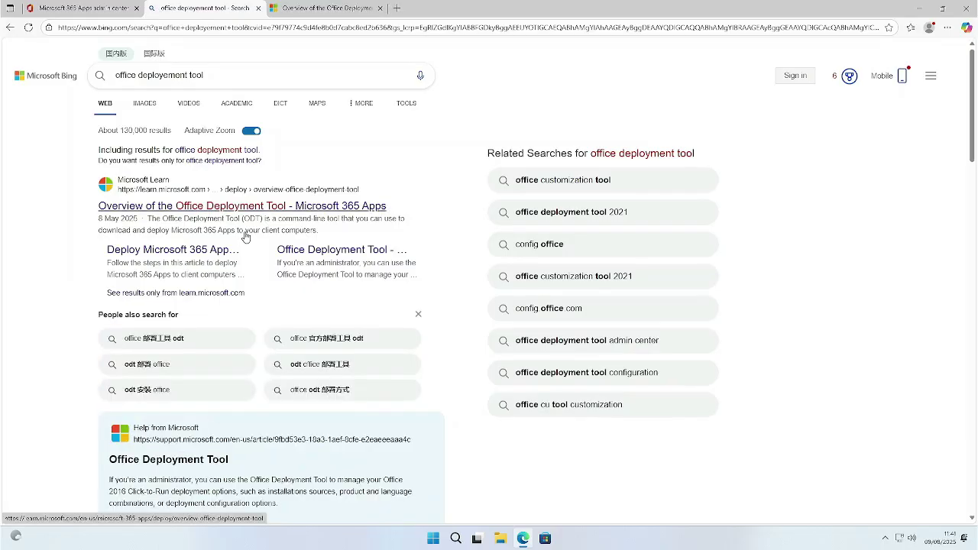
{"action": "scroll", "coordinate": [247, 233], "scroll_direction": "down", "scroll_amount": 2}
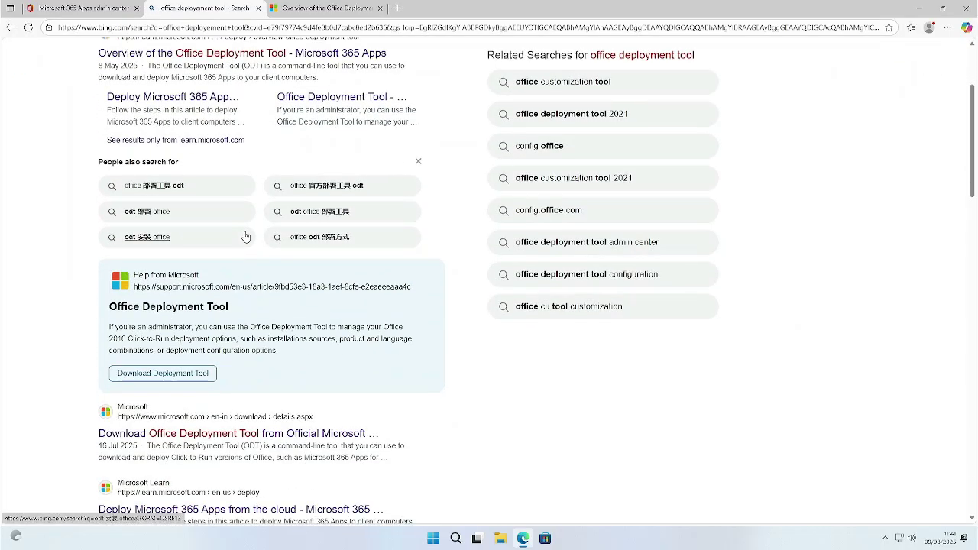
{"action": "scroll", "coordinate": [245, 237], "scroll_direction": "down", "scroll_amount": 1}
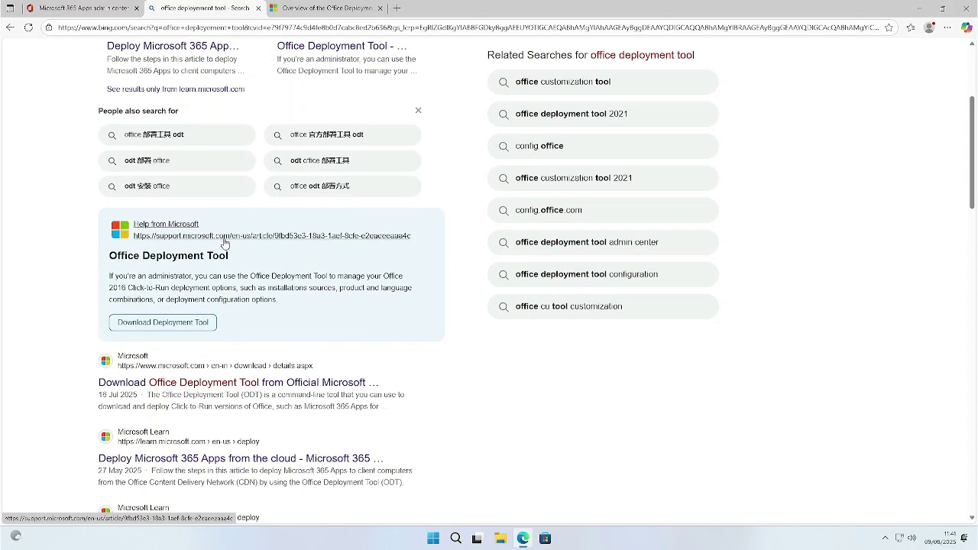
{"action": "left_click", "coordinate": [174, 324]}
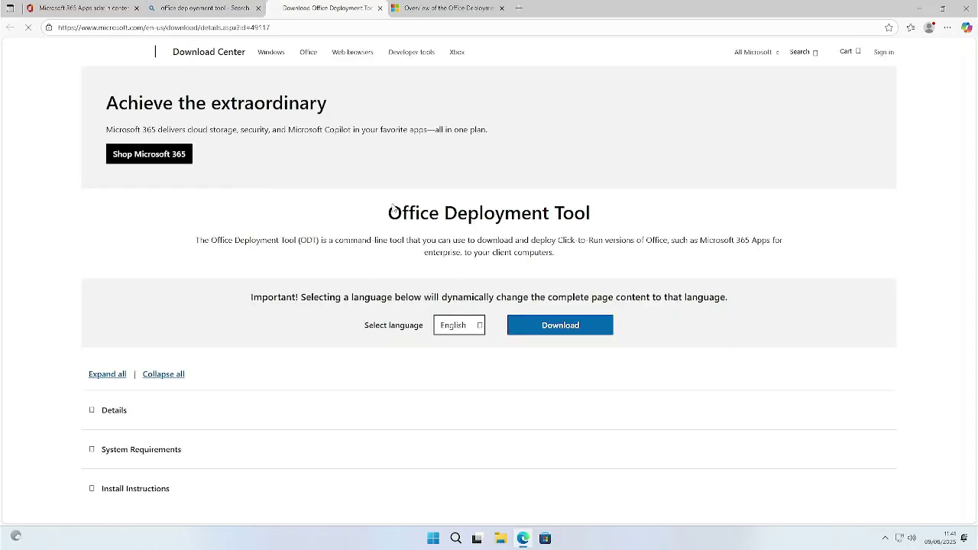
{"action": "left_click", "coordinate": [501, 7]}
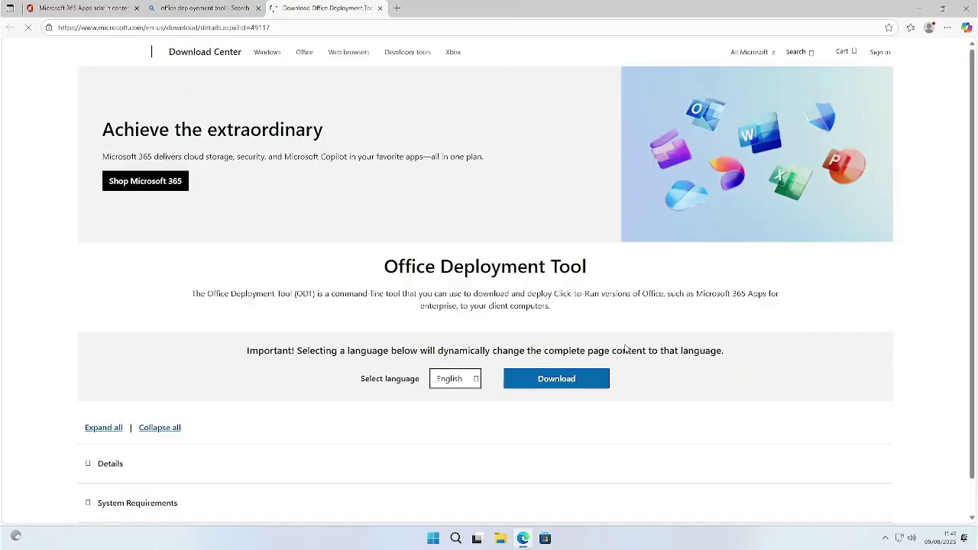
Download the English Office Deployment Tool from the Microsoft Download Center page.
{"action": "left_click_drag", "start_coordinate": [459, 162], "coordinate": [677, 314]}
{"action": "left_click", "coordinate": [546, 231]}
{"action": "left_click_drag", "start_coordinate": [386, 266], "coordinate": [641, 272]}
{"action": "left_click", "coordinate": [619, 300]}
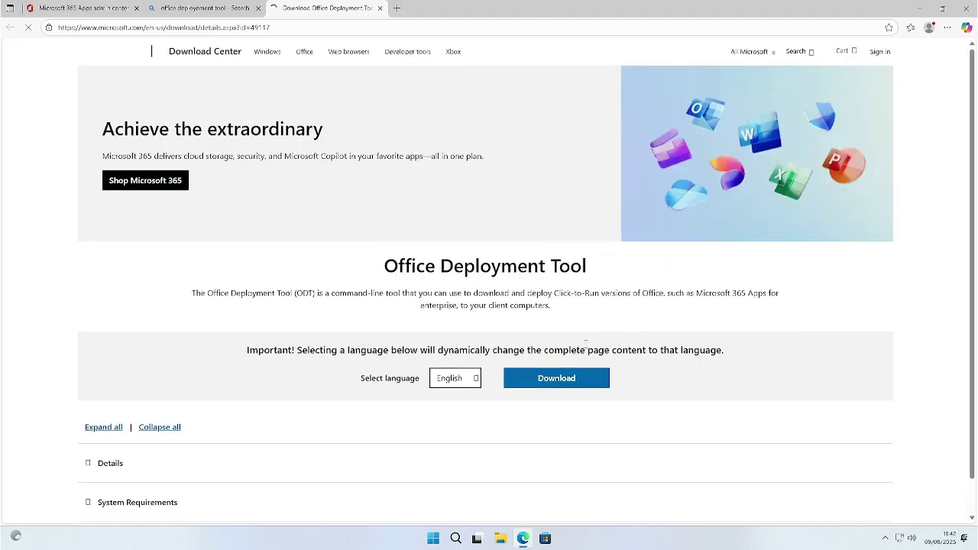
{"action": "scroll", "coordinate": [585, 337], "scroll_direction": "down", "scroll_amount": 1}
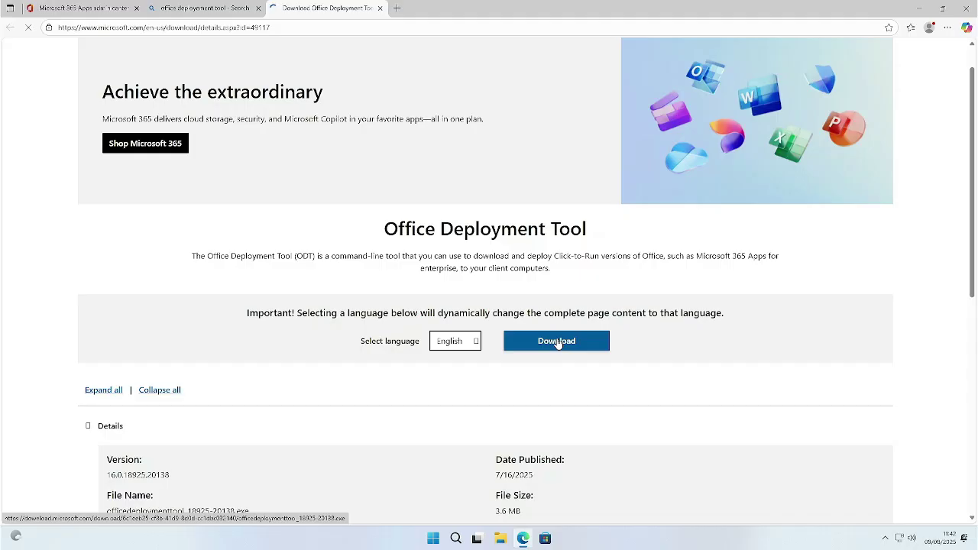
{"action": "left_click", "coordinate": [558, 341]}
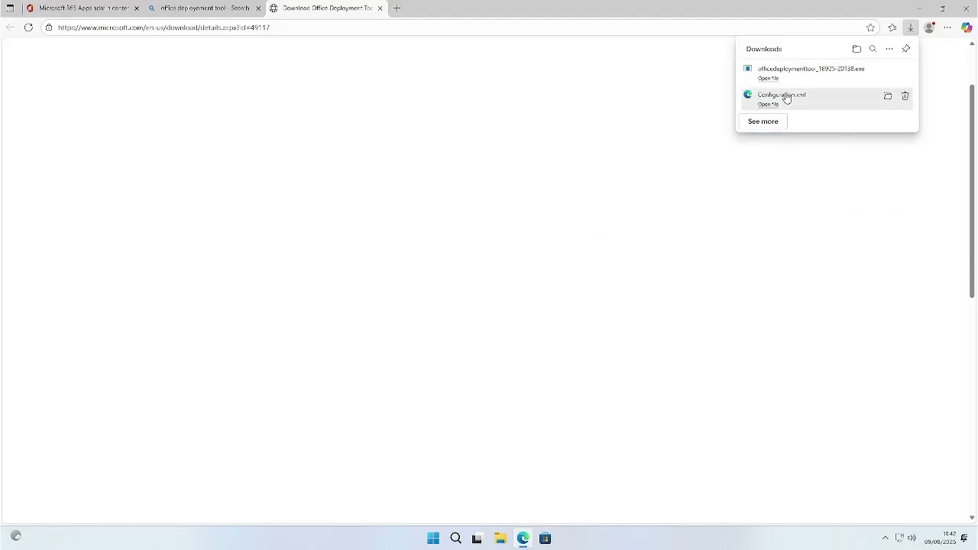
{"action": "left_click", "coordinate": [919, 7]}
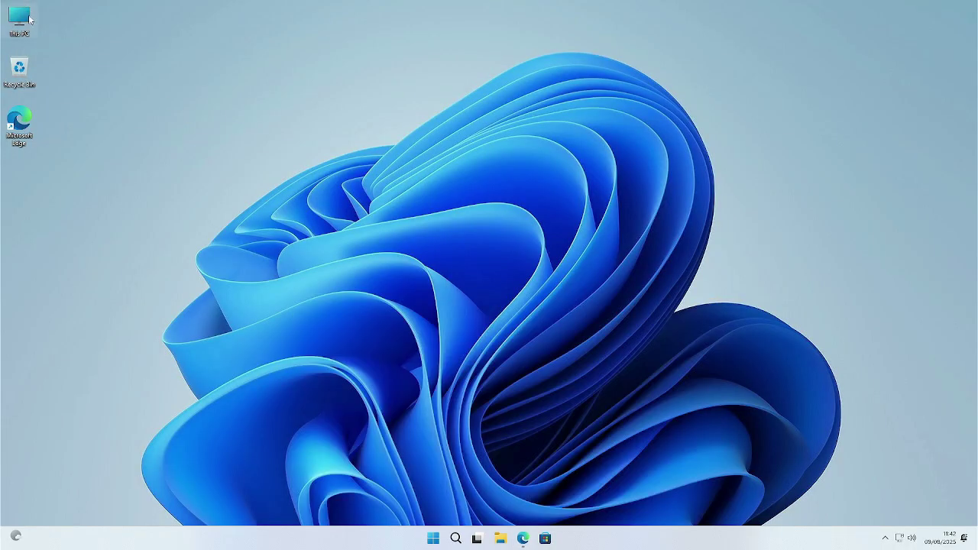
{"action": "double_click", "coordinate": [29, 19]}
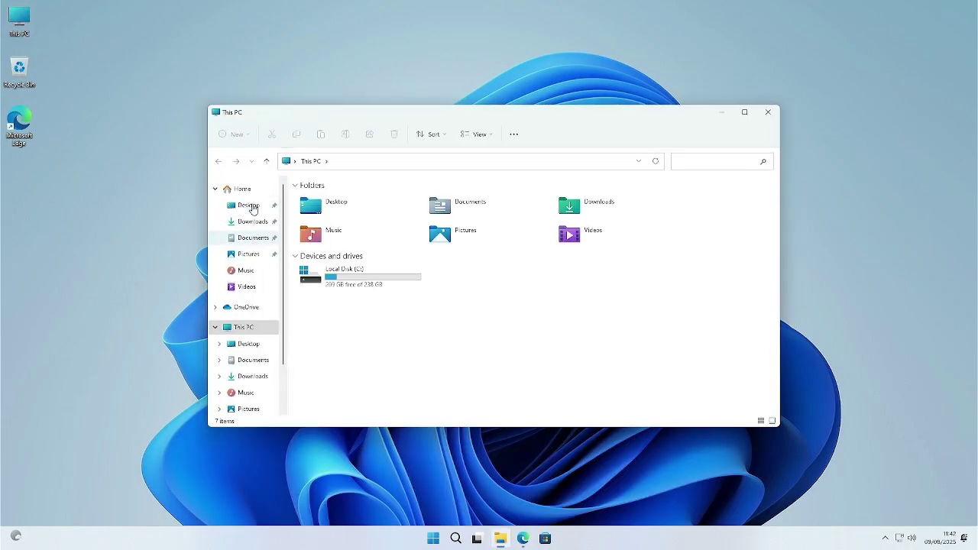
{"action": "left_click", "coordinate": [255, 222]}
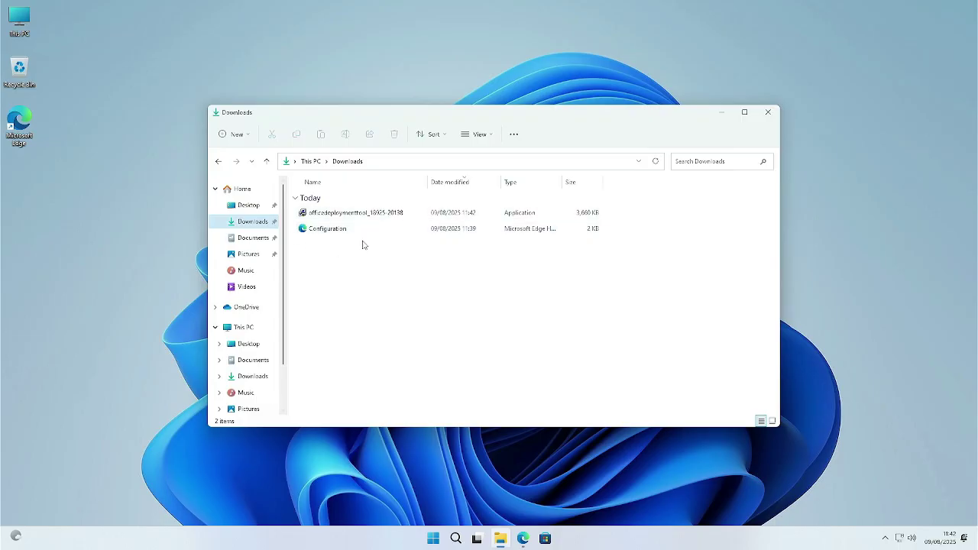
{"action": "left_click", "coordinate": [325, 215]}
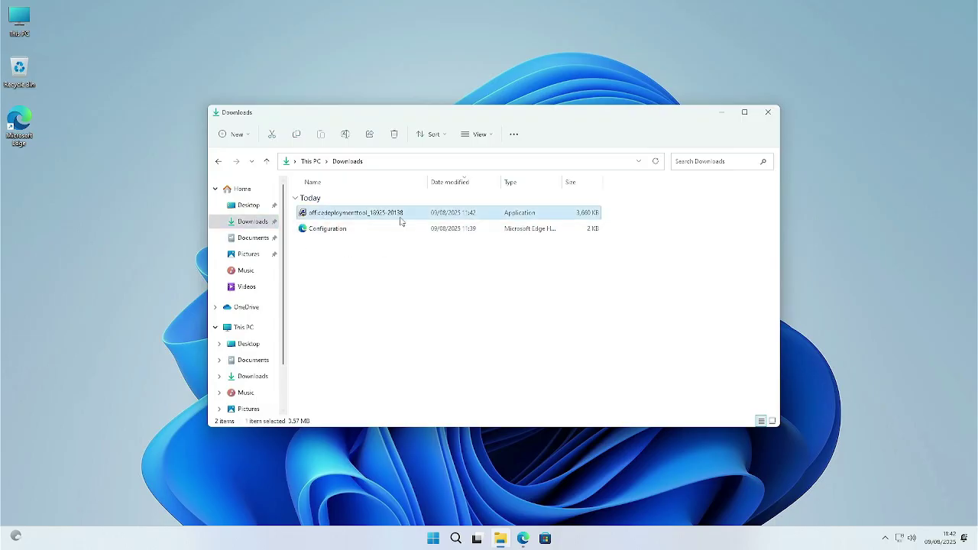
{"action": "left_click", "coordinate": [311, 232]}
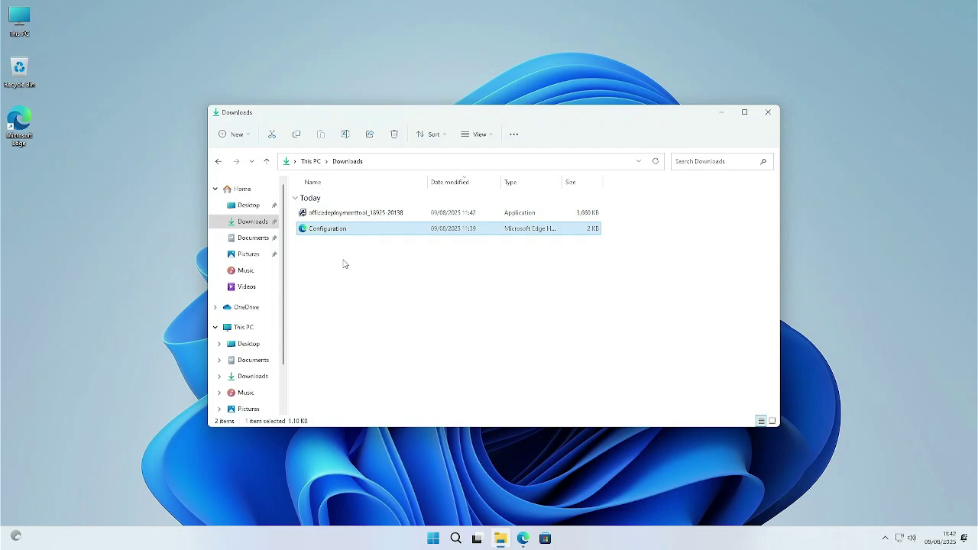
{"action": "double_click", "coordinate": [307, 215]}
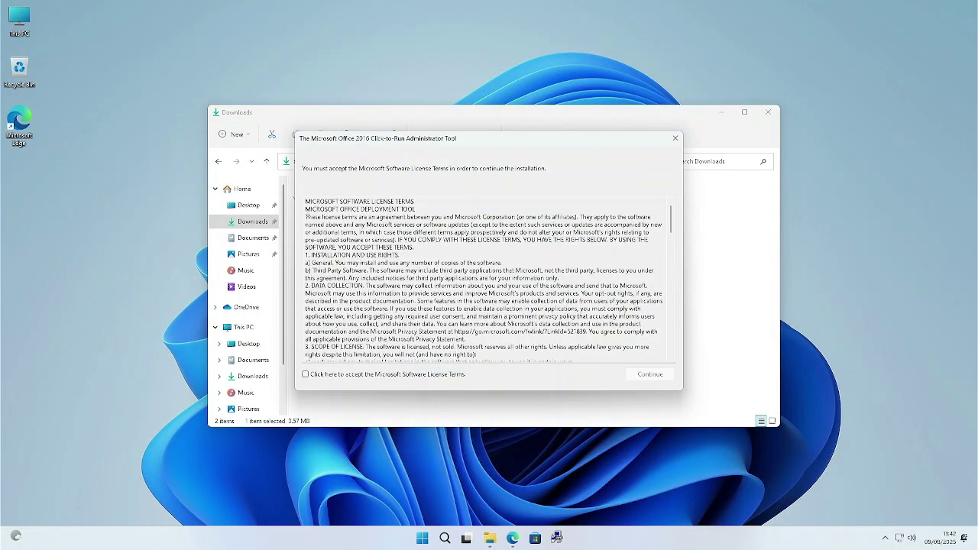
Accept the Microsoft Software License Terms and create a folder named MS OFFICE 2025 in Downloads for the extracted files.
{"action": "left_click", "coordinate": [306, 375]}
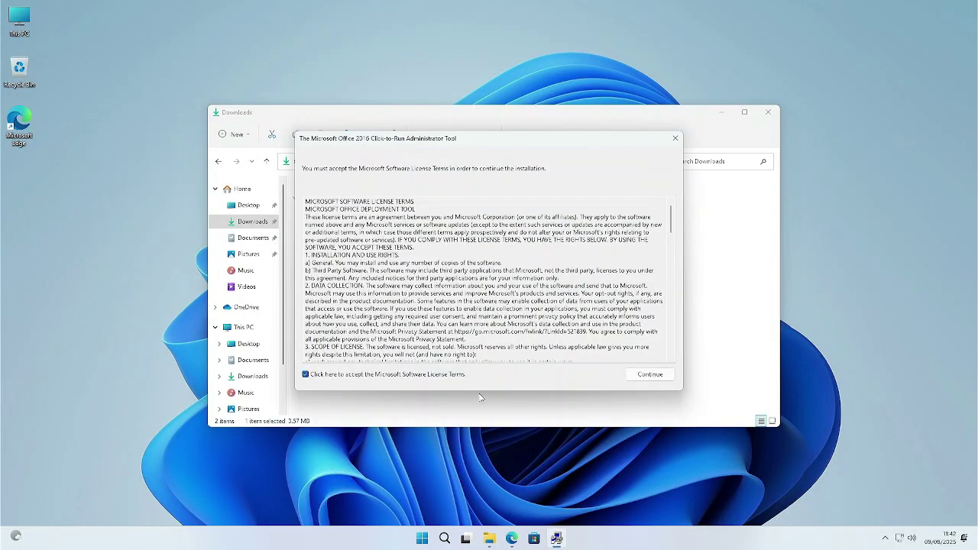
{"action": "left_click", "coordinate": [651, 375]}
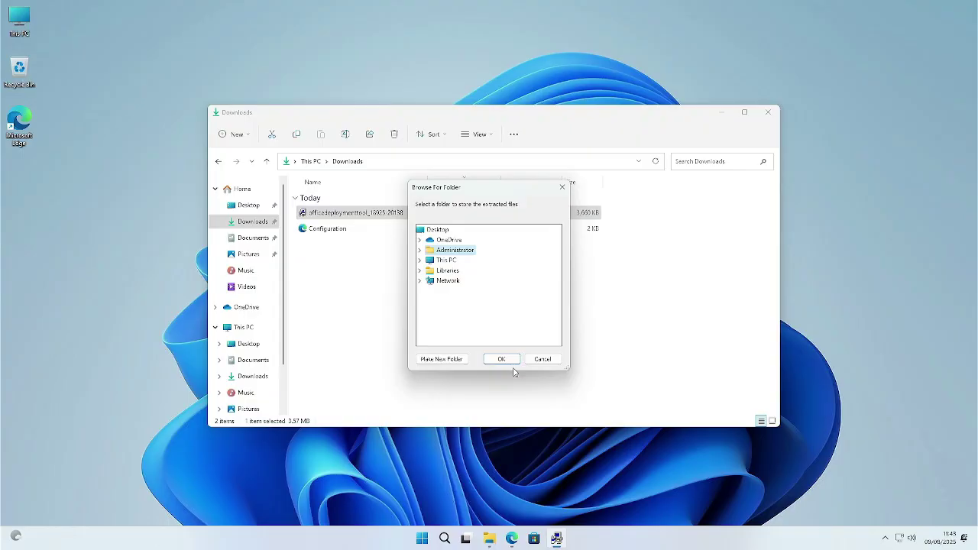
{"action": "left_click", "coordinate": [422, 261]}
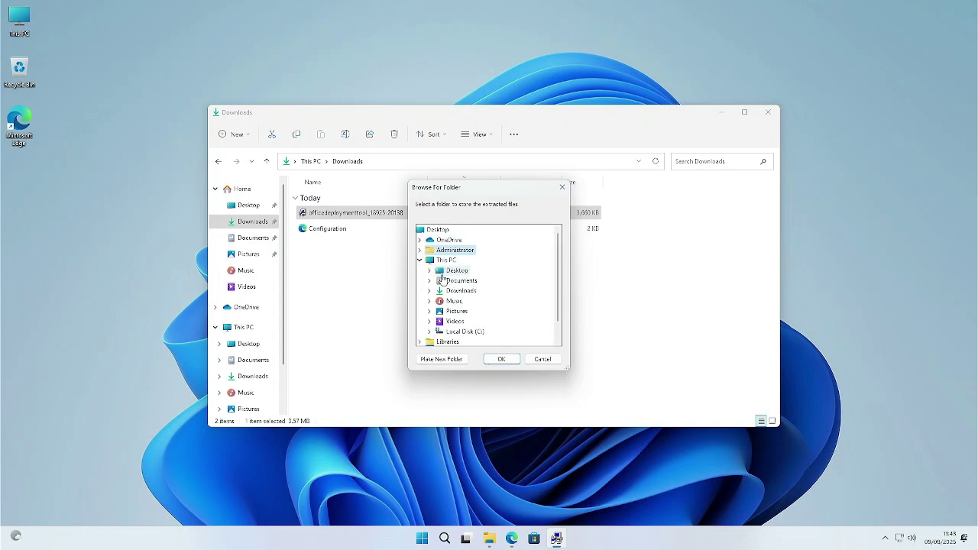
{"action": "left_click", "coordinate": [461, 291]}
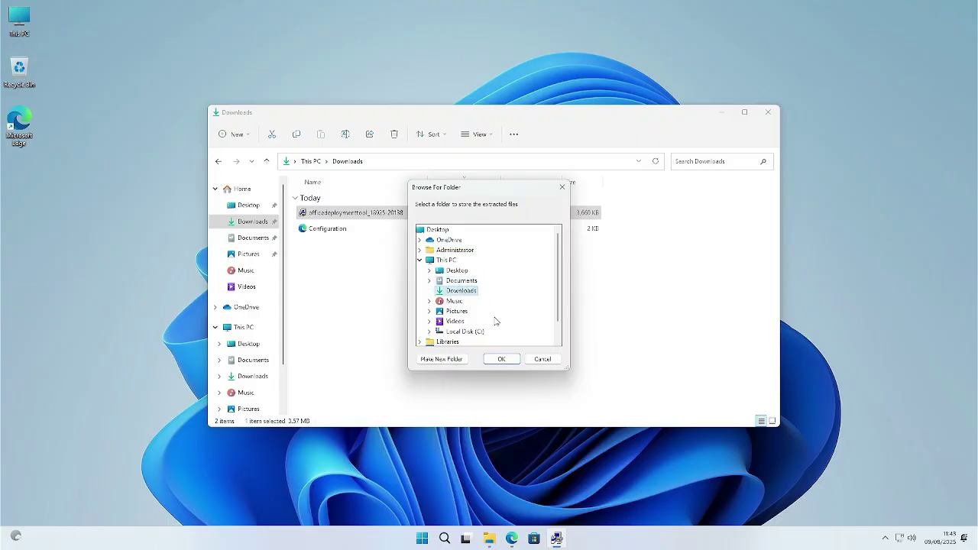
{"action": "left_click", "coordinate": [455, 360]}
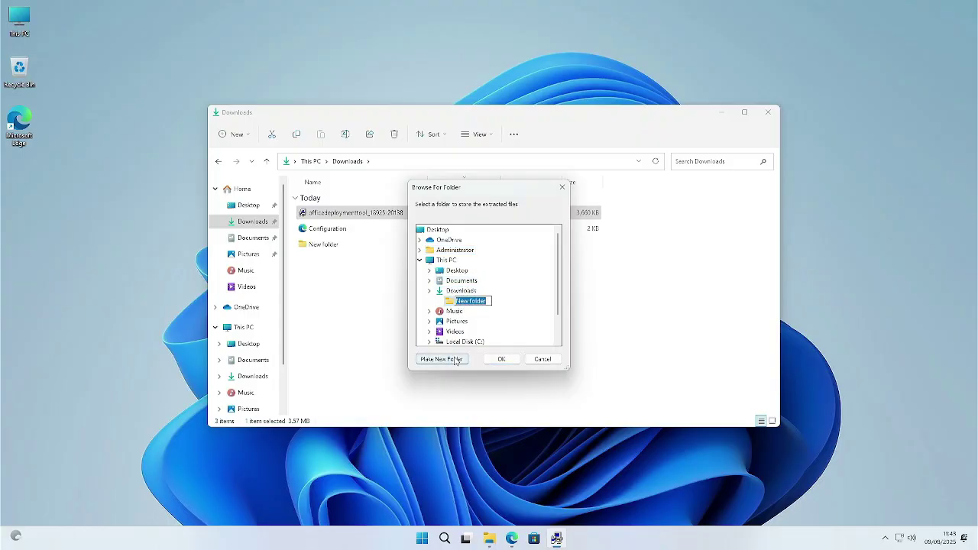
{"action": "type", "text": "MS OFFICE 2025"}
{"action": "key", "text": "Return"}
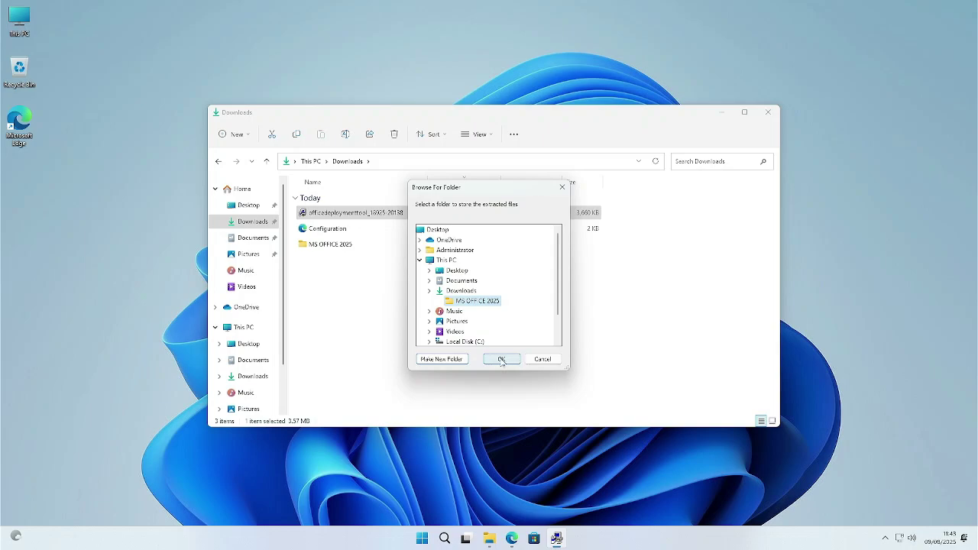
Extract the deployment tool files into the MS OFFICE 2025 folder and open that folder.
{"action": "left_click", "coordinate": [501, 359]}
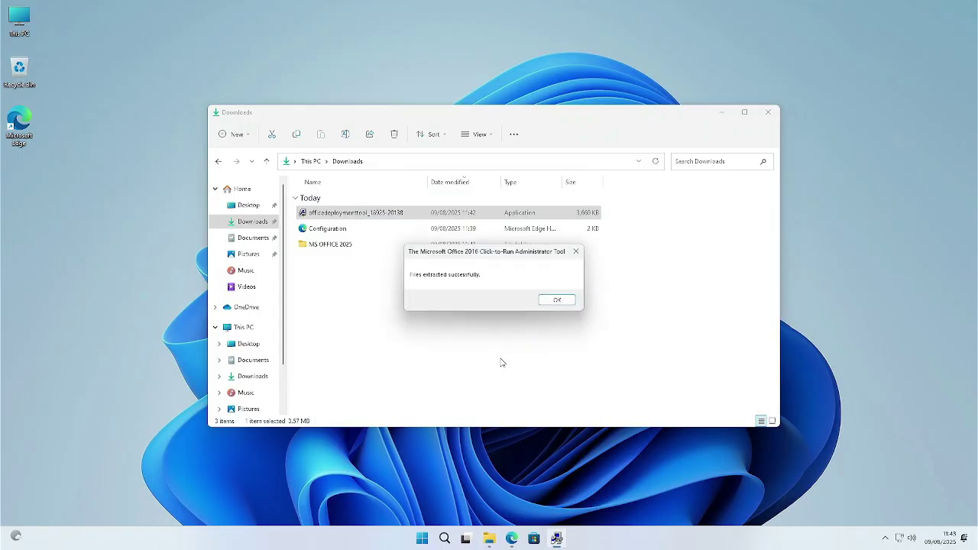
{"action": "left_click", "coordinate": [555, 303]}
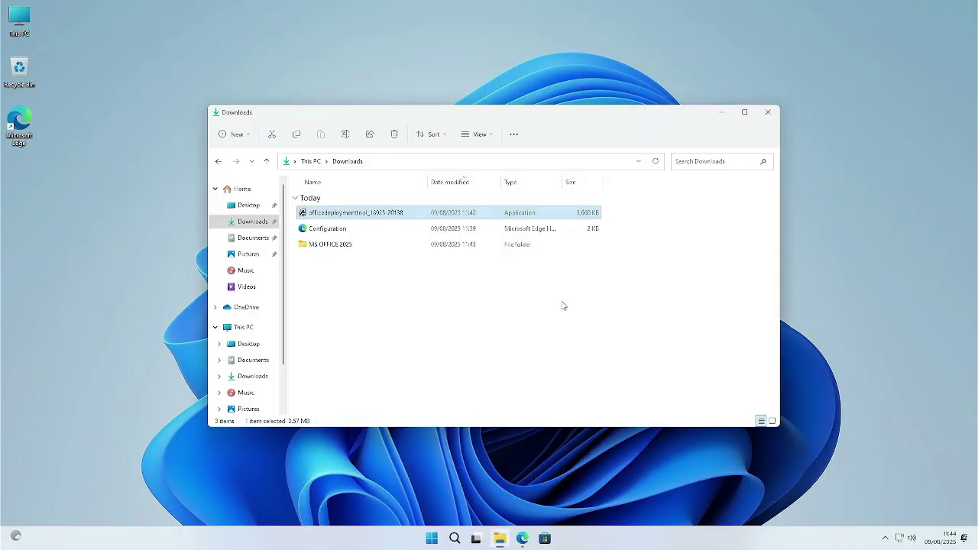
{"action": "left_click", "coordinate": [352, 286]}
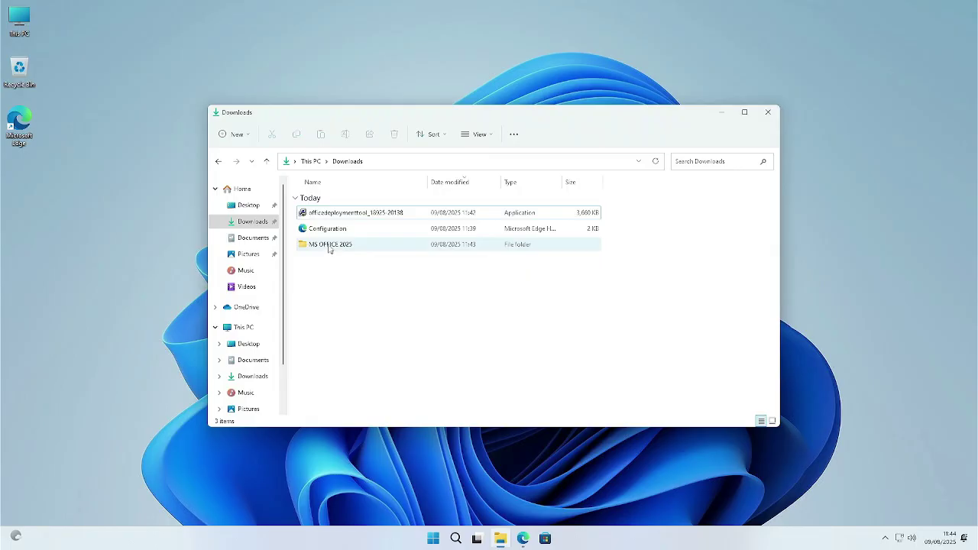
{"action": "double_click", "coordinate": [330, 246]}
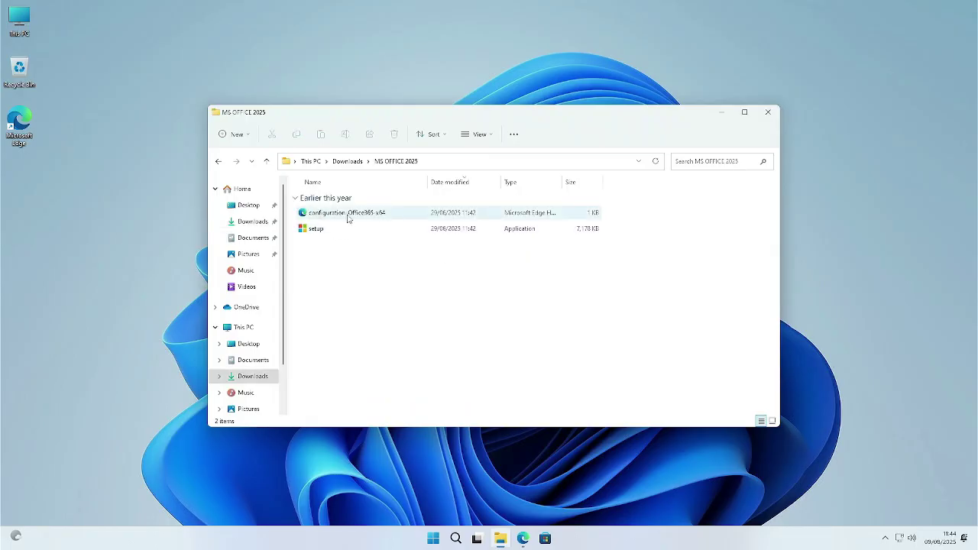
Delete the configuration-Office365-x64 file from the MS OFFICE 2025 folder.
{"action": "left_click", "coordinate": [316, 229]}
{"action": "left_click", "coordinate": [344, 215]}
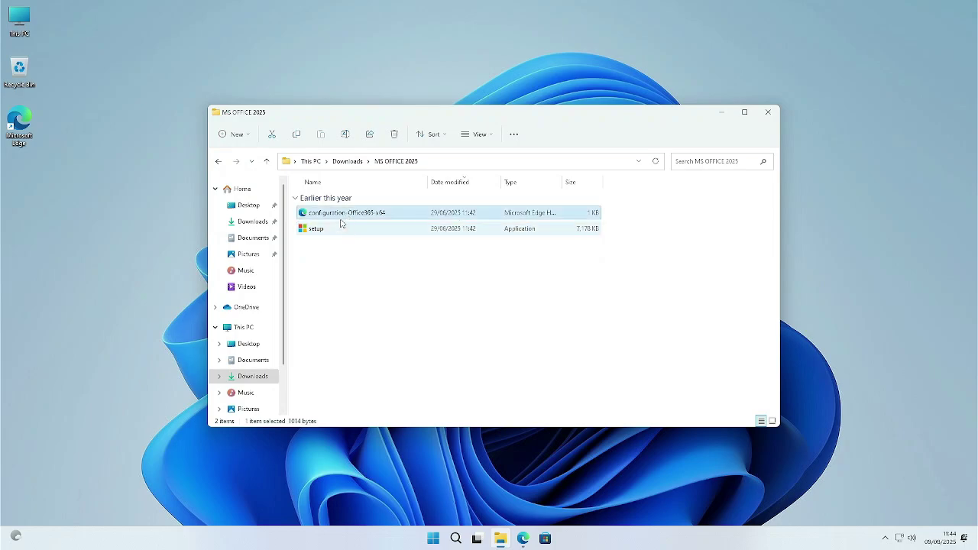
{"action": "right_click", "coordinate": [359, 216]}
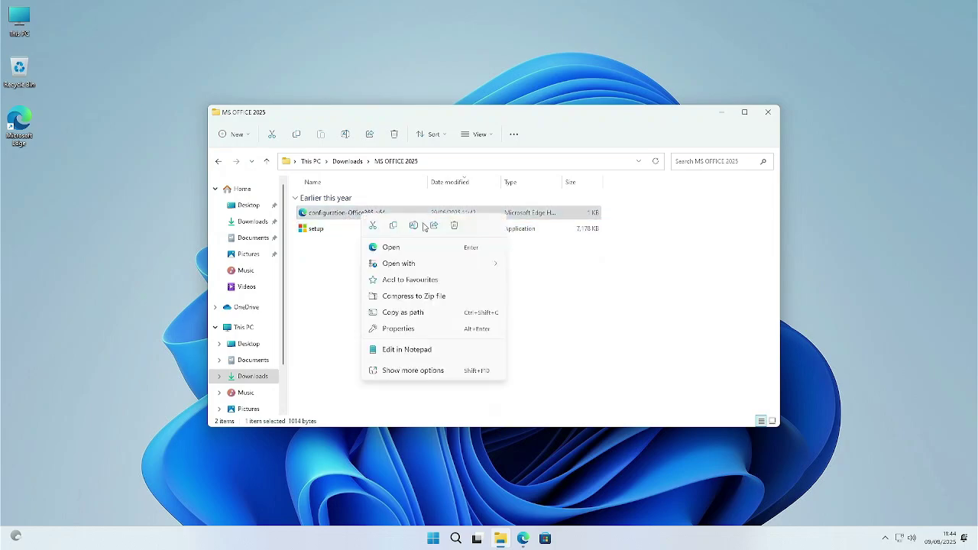
{"action": "left_click", "coordinate": [452, 227]}
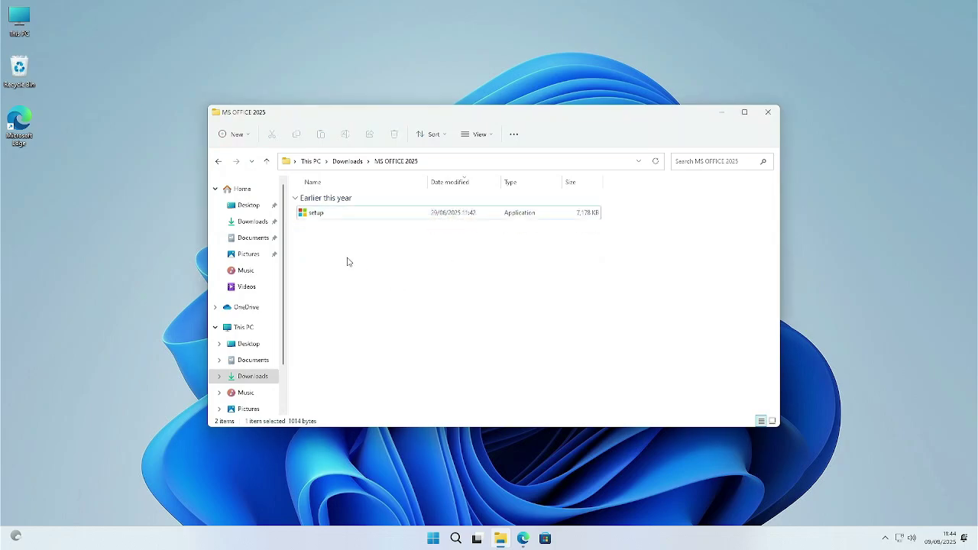
Copy the Configuration file from Downloads into the MS OFFICE 2025 folder.
{"action": "left_click", "coordinate": [219, 161]}
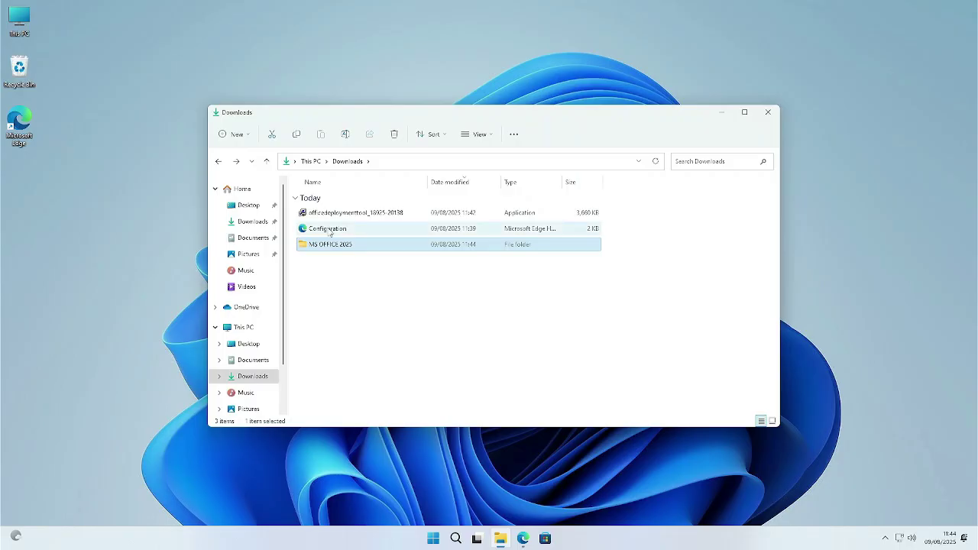
{"action": "right_click", "coordinate": [331, 229]}
{"action": "left_click", "coordinate": [362, 242]}
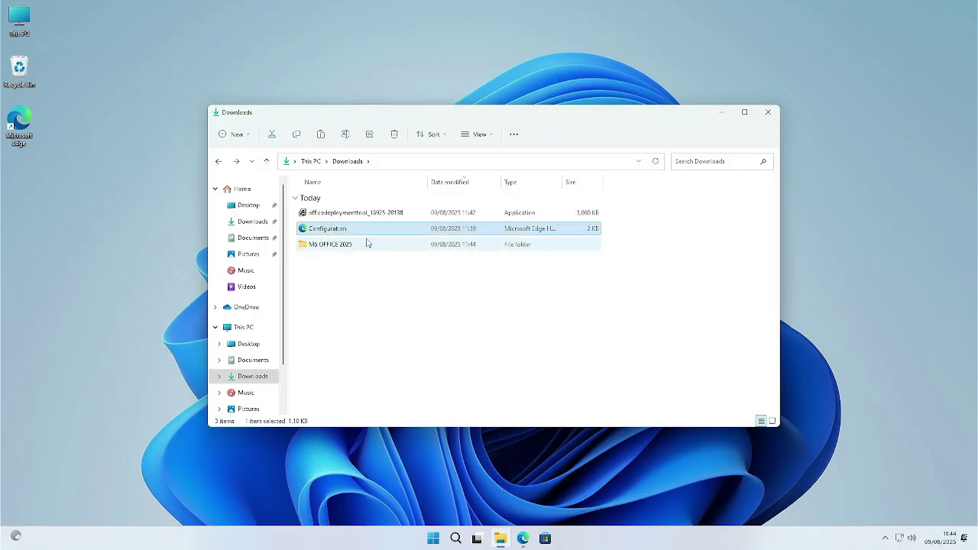
{"action": "left_click", "coordinate": [331, 247]}
{"action": "double_click", "coordinate": [331, 248]}
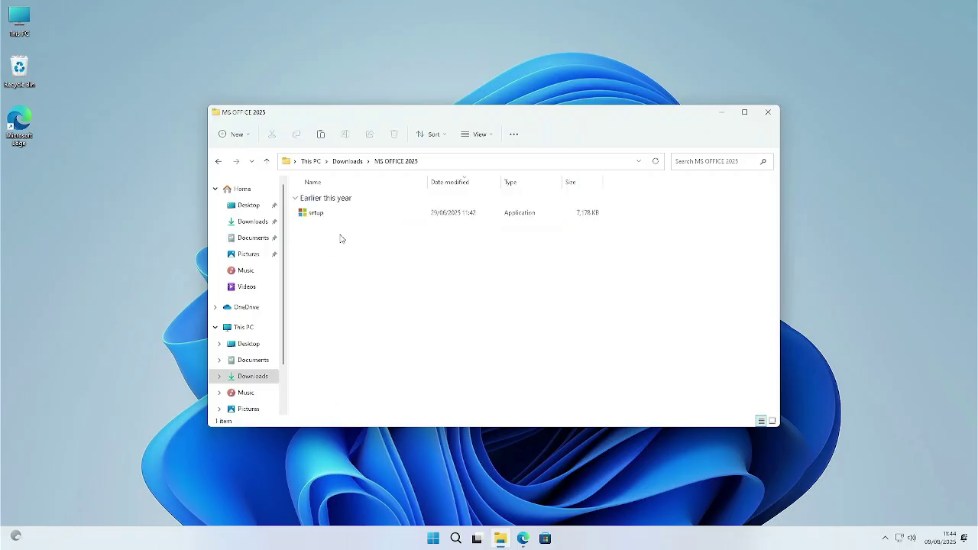
{"action": "right_click", "coordinate": [340, 242]}
{"action": "left_click", "coordinate": [351, 253]}
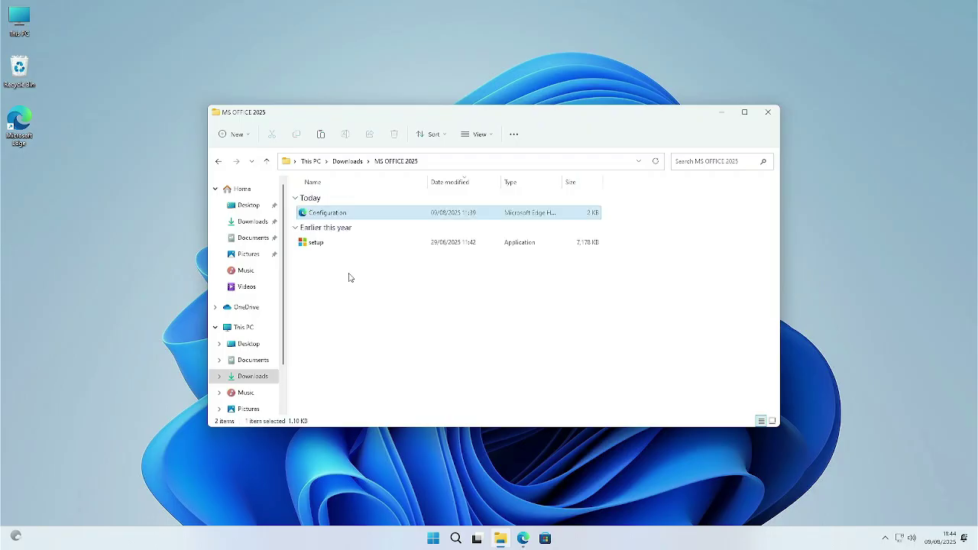
{"action": "left_click", "coordinate": [349, 276]}
{"action": "right_click", "coordinate": [356, 283]}
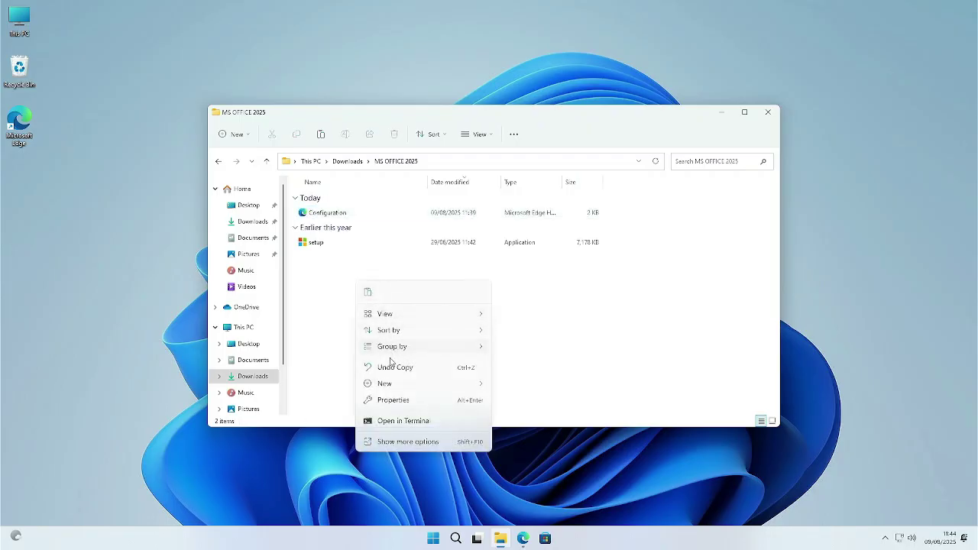
{"action": "left_click", "coordinate": [335, 330]}
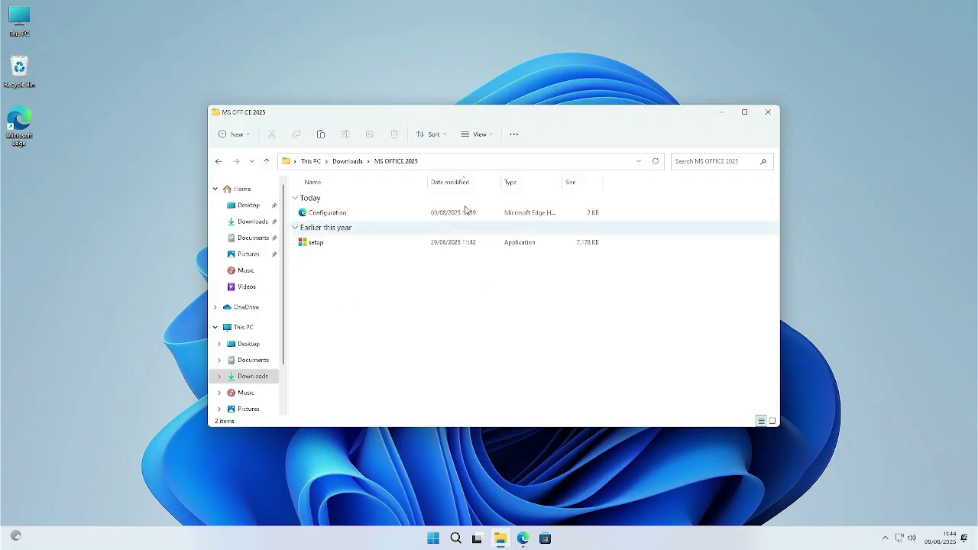
Copy the MS OFFICE 2025 folder's path and open Command Prompt as administrator.
{"action": "left_click", "coordinate": [442, 161]}
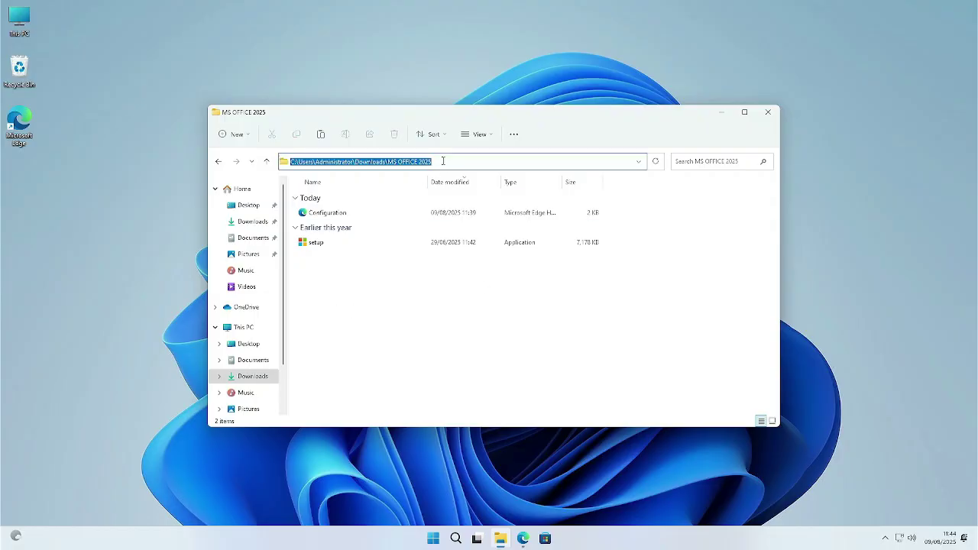
{"action": "right_click", "coordinate": [384, 162]}
{"action": "left_click", "coordinate": [456, 540]}
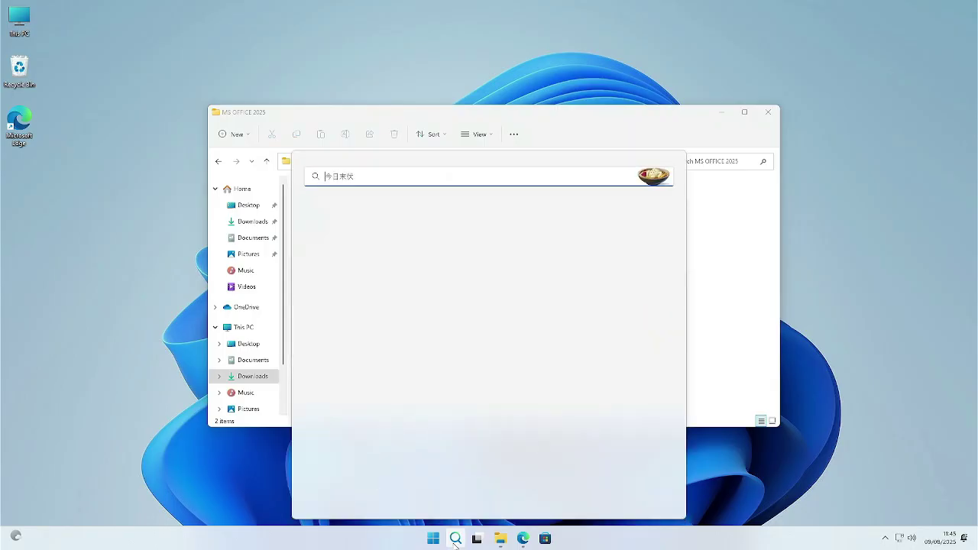
{"action": "type", "text": "CMD"}
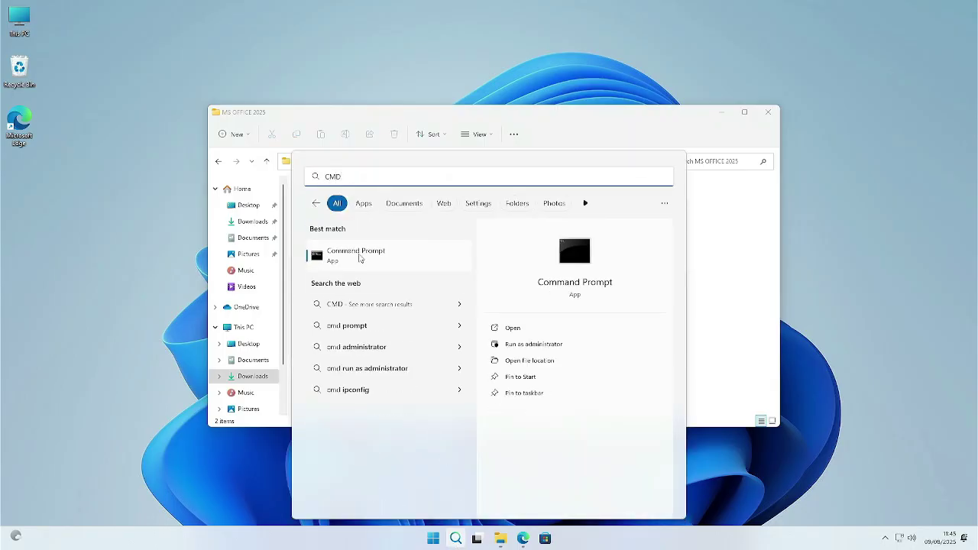
{"action": "right_click", "coordinate": [359, 258]}
{"action": "left_click", "coordinate": [375, 267]}
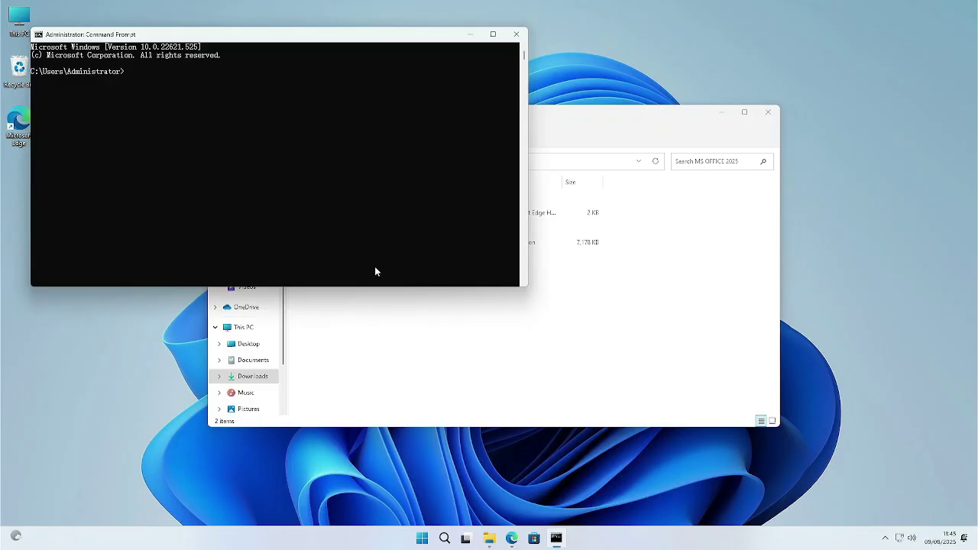
Change the command line's directory to C:\Users\Administrator\Downloads\MS OFFICE 2025.
{"action": "type", "text": "CD"}
{"action": "key", "text": "BackSpace"}
{"action": "key", "text": "BackSpace"}
{"action": "type", "text": "cd"}
{"action": "key", "text": "ctrl+v"}
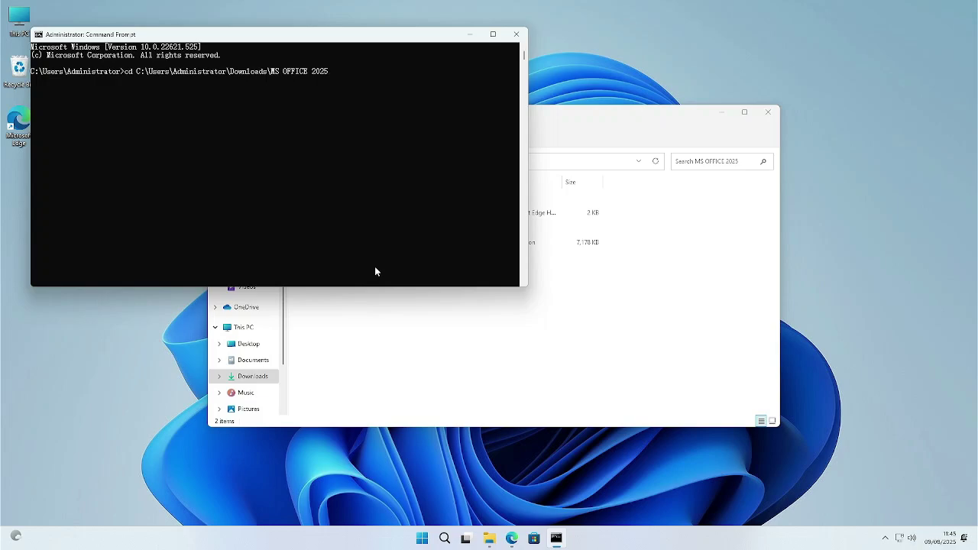
{"action": "key", "text": "Return"}
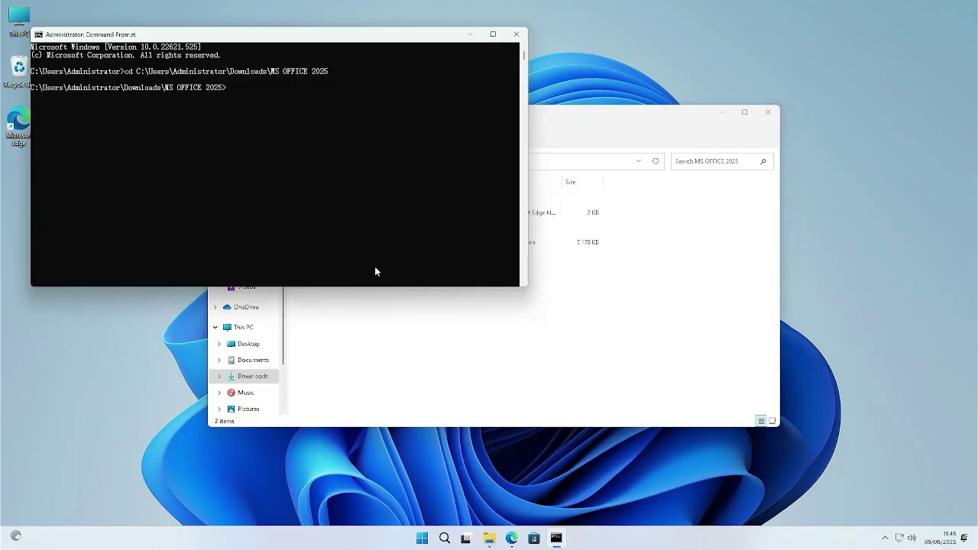
Install Office by running setup.exe/configure configuration.xml, and close the installer once the installation is complete.
{"action": "type", "text": "setup.exe/configure configuration"}
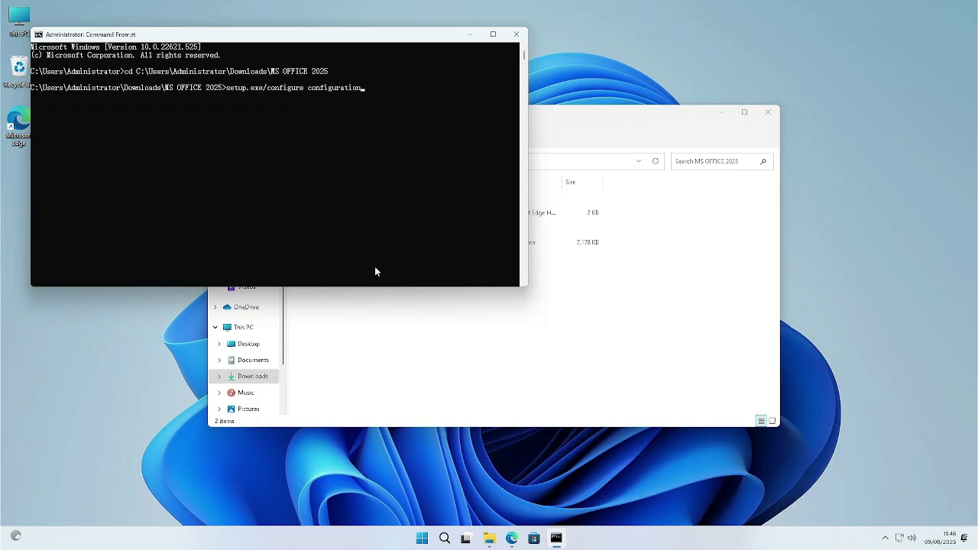
{"action": "type", "text": ".xml"}
{"action": "key", "text": "Return"}
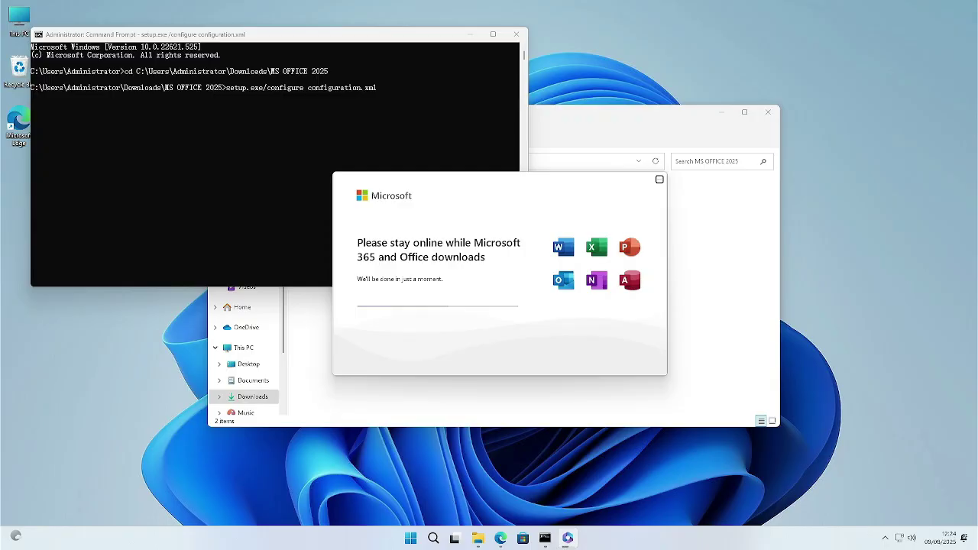
{"action": "scroll", "coordinate": [245, 359], "scroll_direction": "down", "scroll_amount": 1}
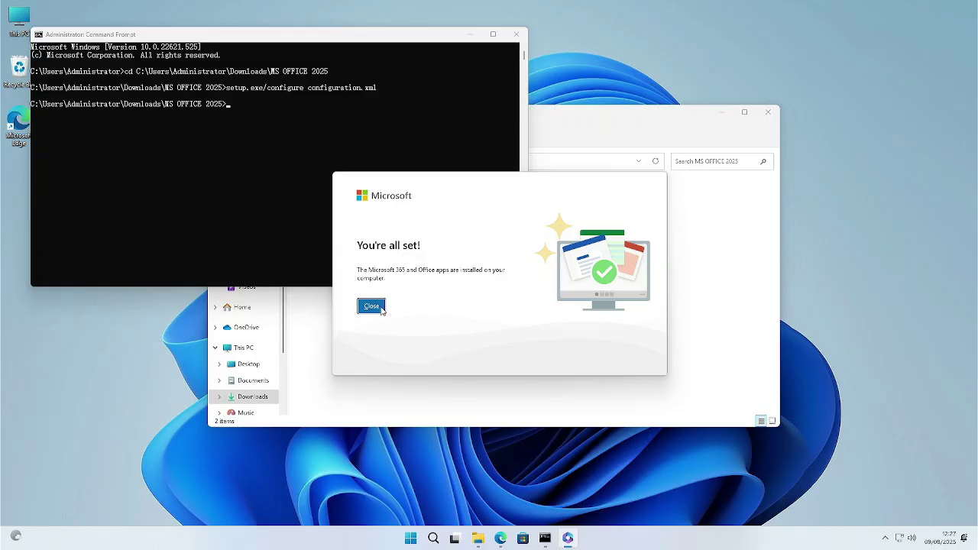
{"action": "left_click", "coordinate": [373, 306]}
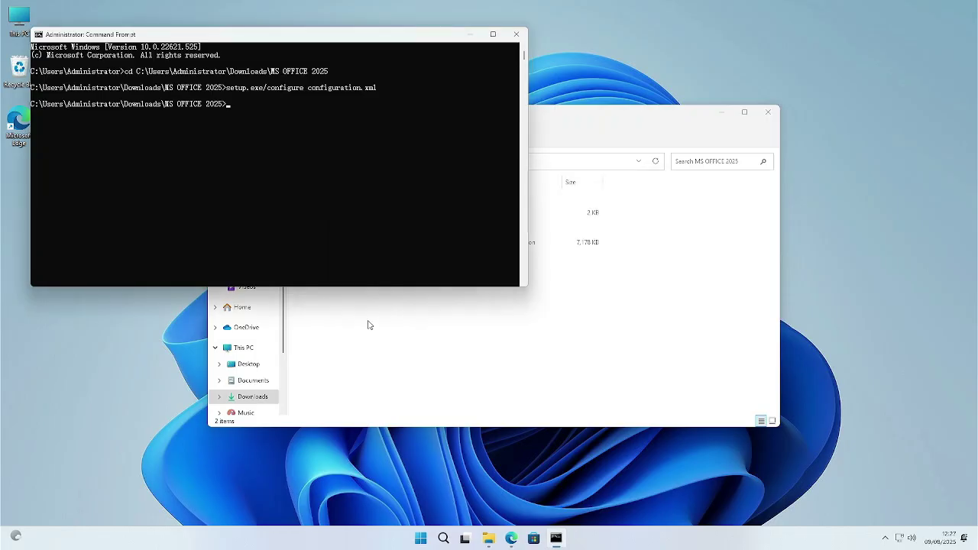
Close Command Prompt and the MS OFFICE 2025 folder window, and refresh the desktop.
{"action": "left_click", "coordinate": [518, 35]}
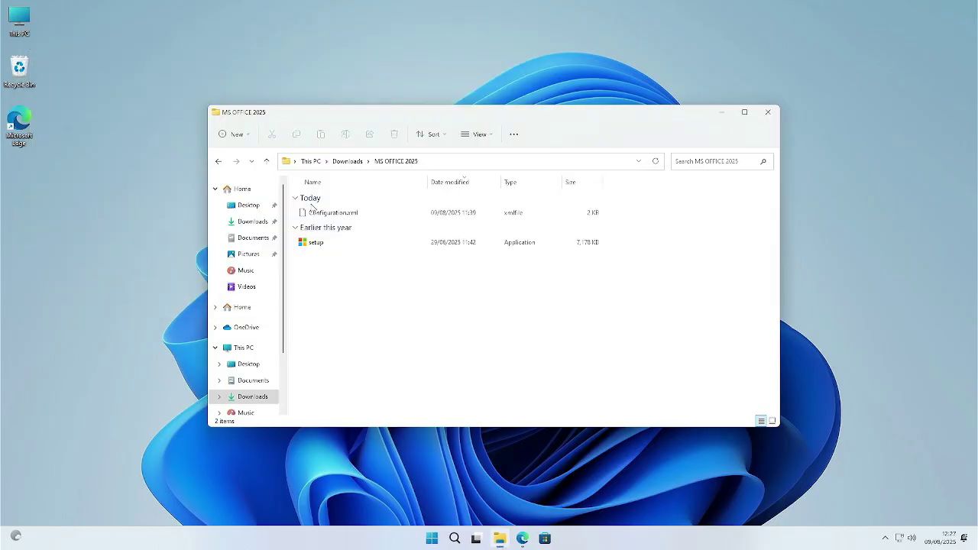
{"action": "left_click", "coordinate": [769, 123]}
{"action": "right_click", "coordinate": [459, 285]}
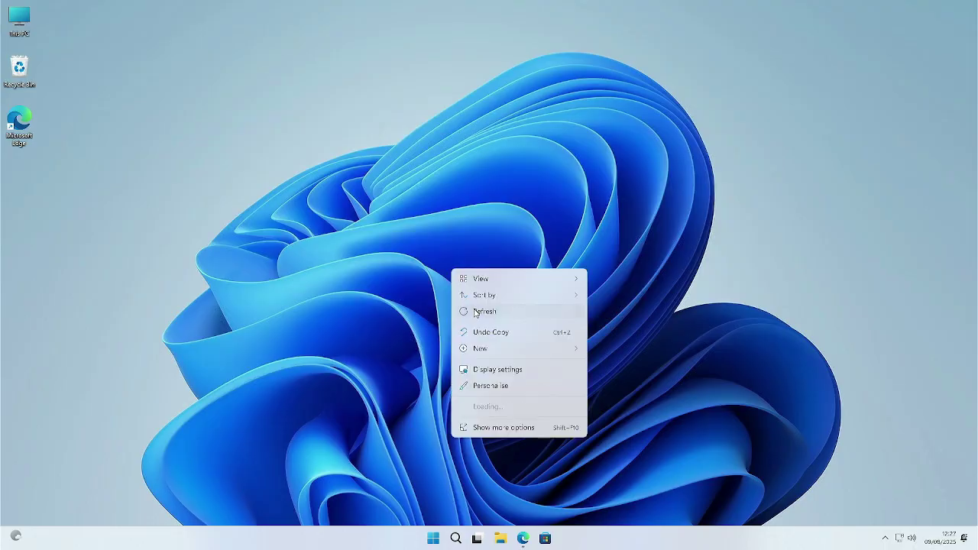
{"action": "left_click", "coordinate": [475, 312]}
Open Word from Windows search, accept the Office license agreement and dismiss the privacy notice.
{"action": "left_click", "coordinate": [456, 539]}
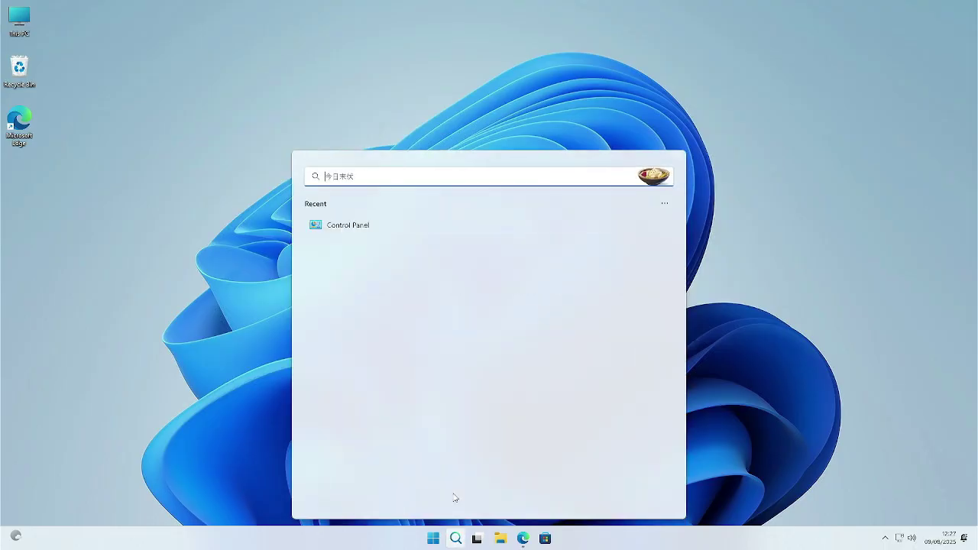
{"action": "type", "text": "word"}
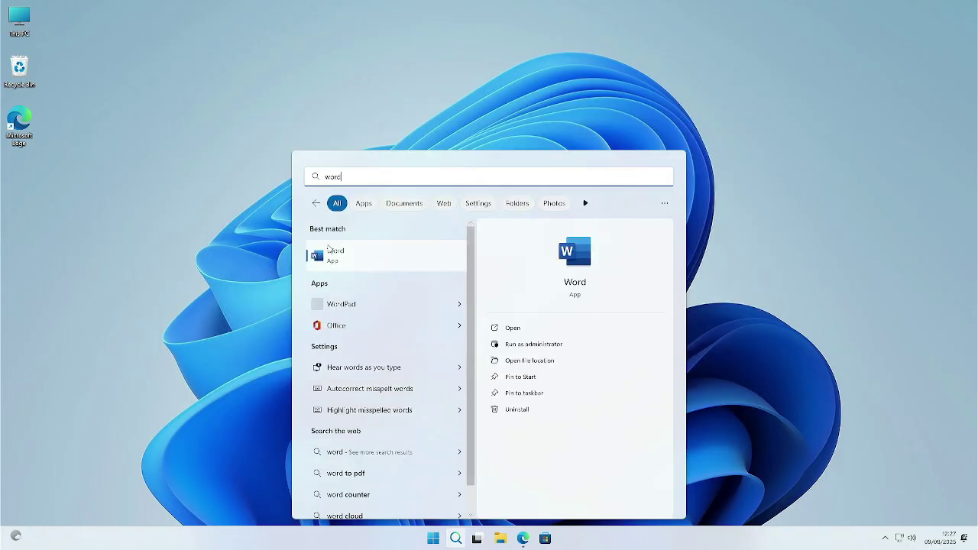
{"action": "left_click", "coordinate": [346, 256]}
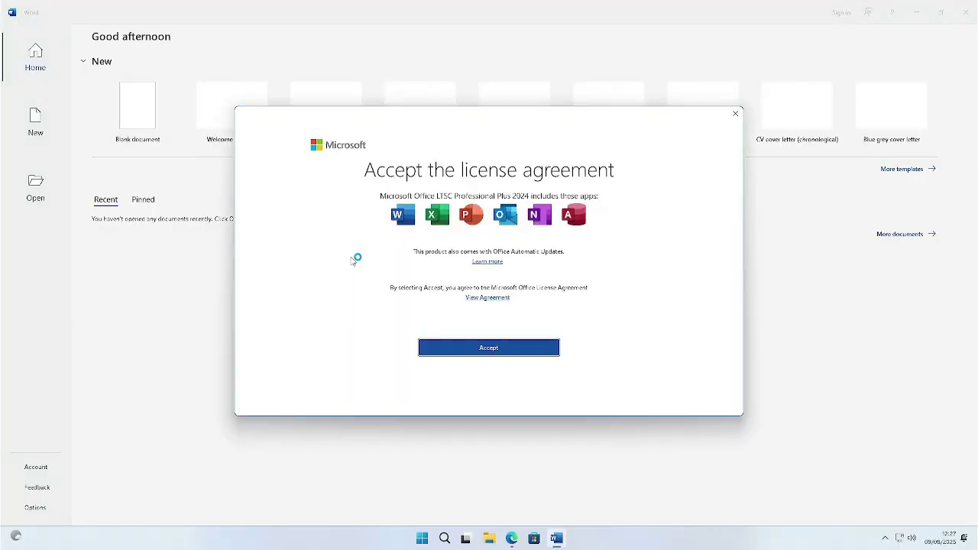
{"action": "left_click", "coordinate": [480, 349]}
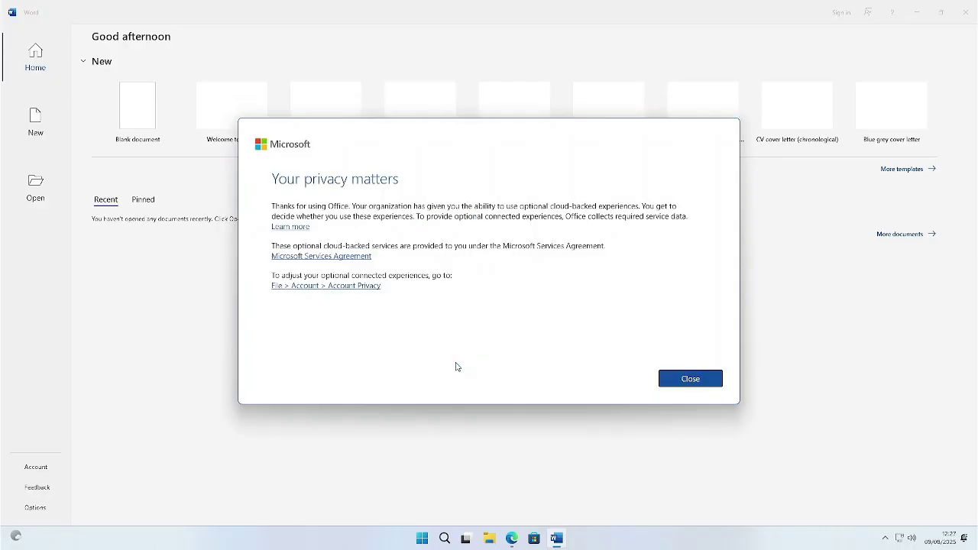
{"action": "left_click", "coordinate": [692, 382]}
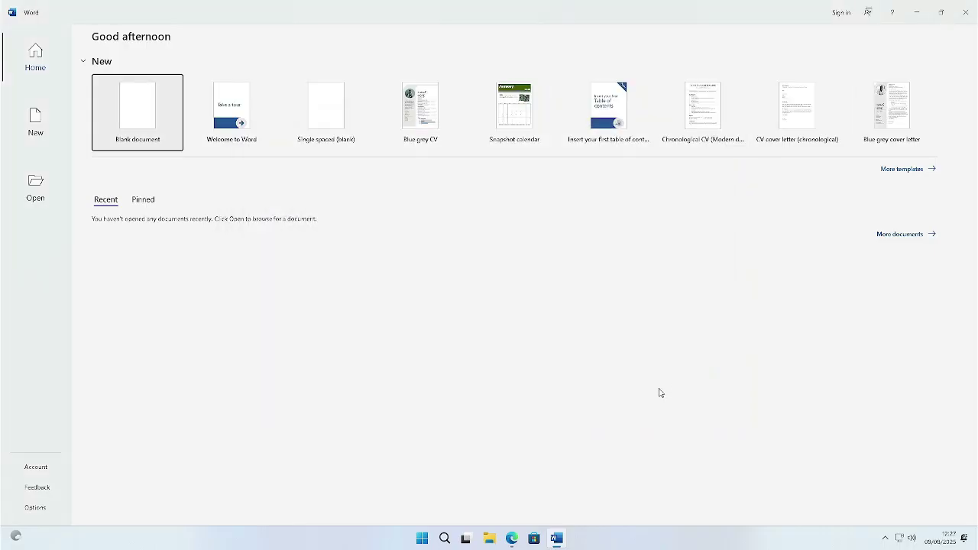
Create a blank Word document and write "Hi" with "How are you ,,,,,,,," a few lines below.
{"action": "left_click", "coordinate": [137, 126]}
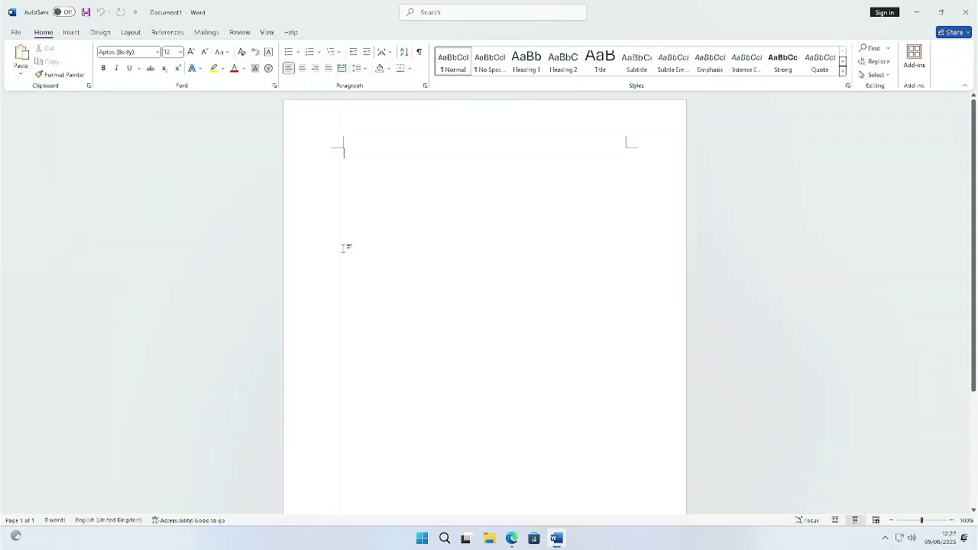
{"action": "type", "text": "."}
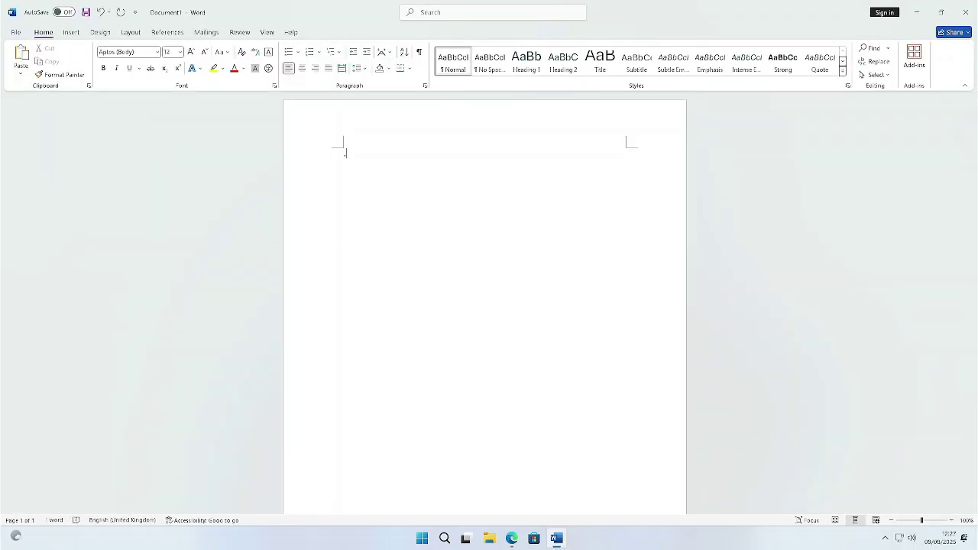
{"action": "key", "text": "BackSpace"}
{"action": "type", "text": "H"}
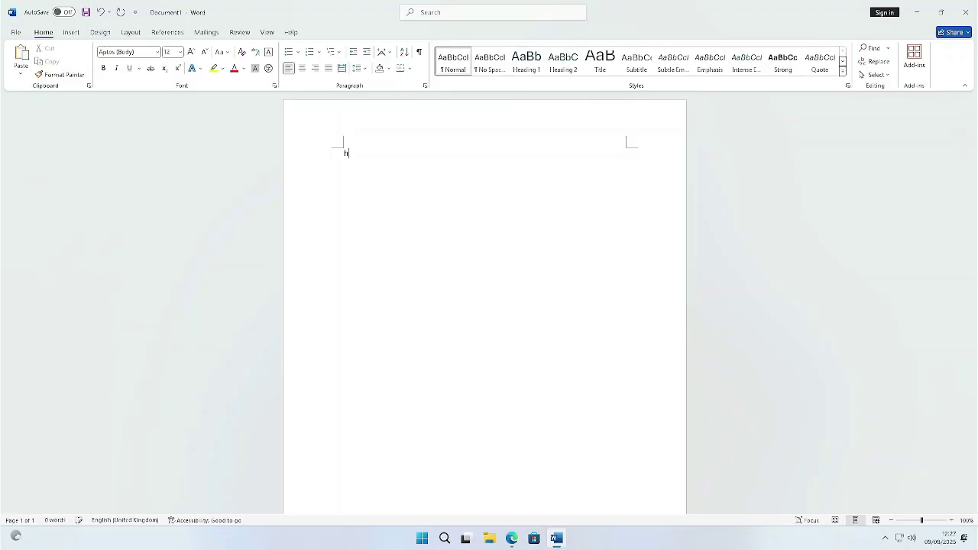
{"action": "type", "text": "i   How are "}
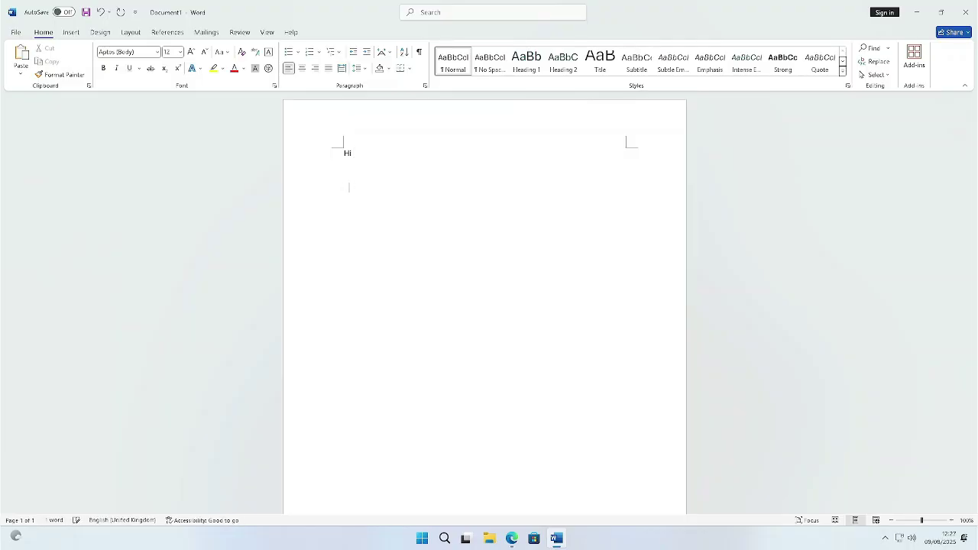
{"action": "type", "text": "you  ,,,,,,,,  "}
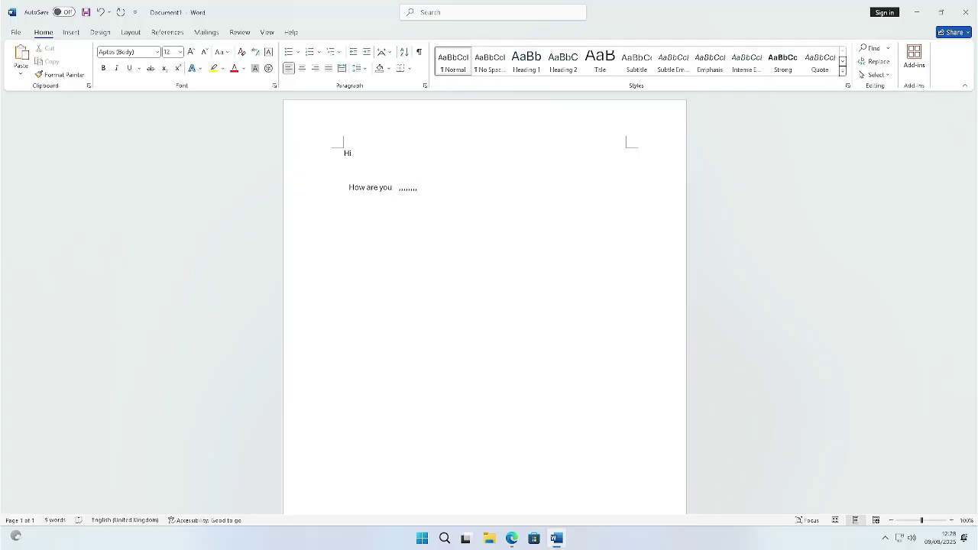
{"action": "type", "text": "Thanks for watching ,,,,,,"}
{"action": "left_click", "coordinate": [16, 32]}
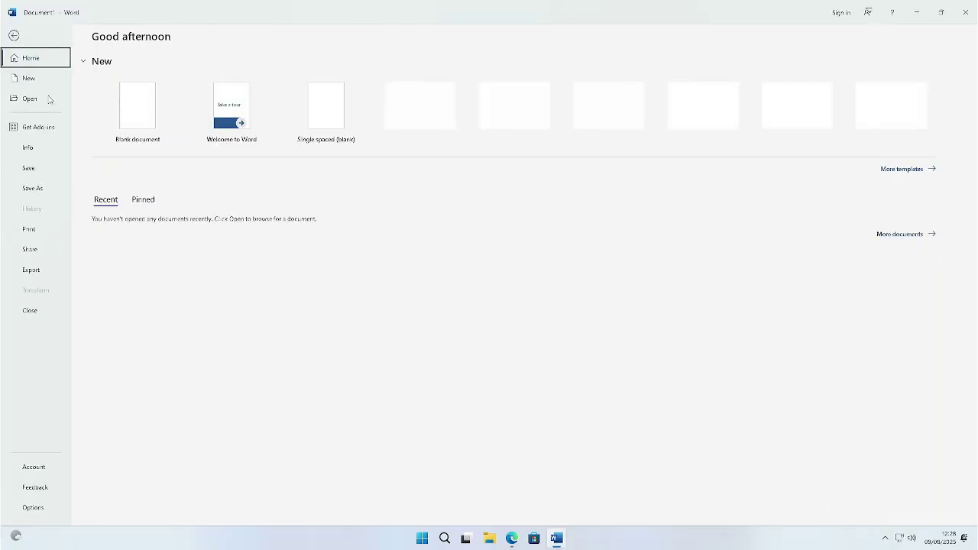
{"action": "left_click", "coordinate": [32, 469]}
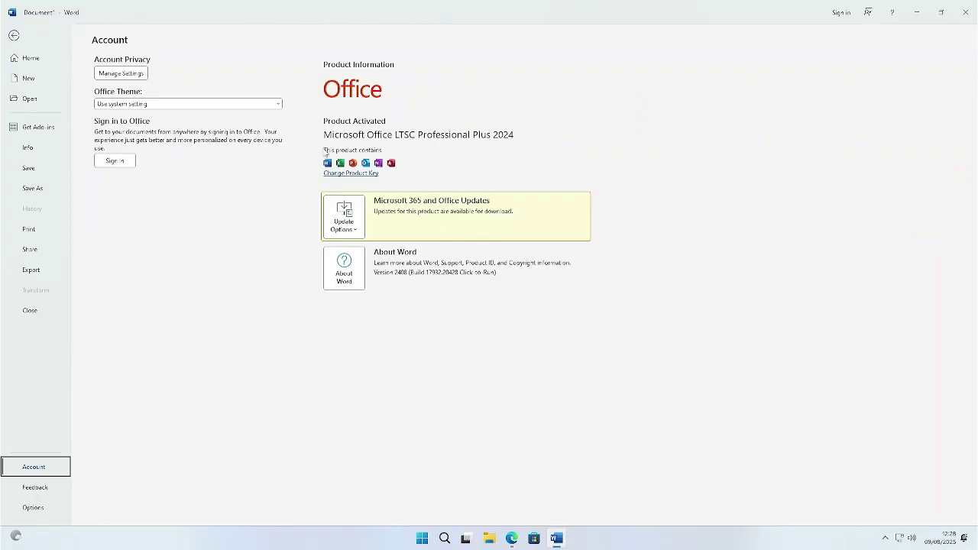
Close Word without saving the document and open Excel from Windows search.
{"action": "left_click", "coordinate": [967, 12]}
{"action": "left_click", "coordinate": [542, 288]}
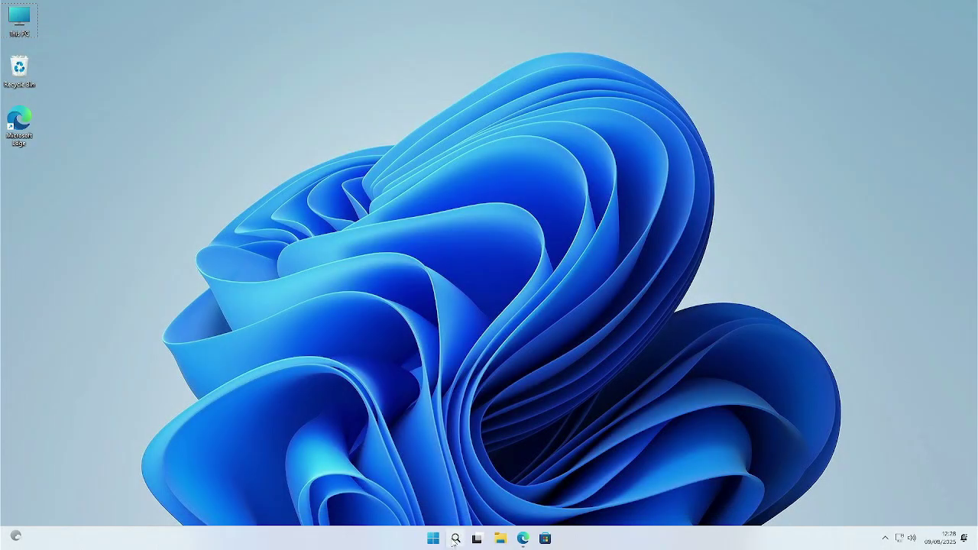
{"action": "left_click", "coordinate": [454, 539]}
{"action": "type", "text": "excel"}
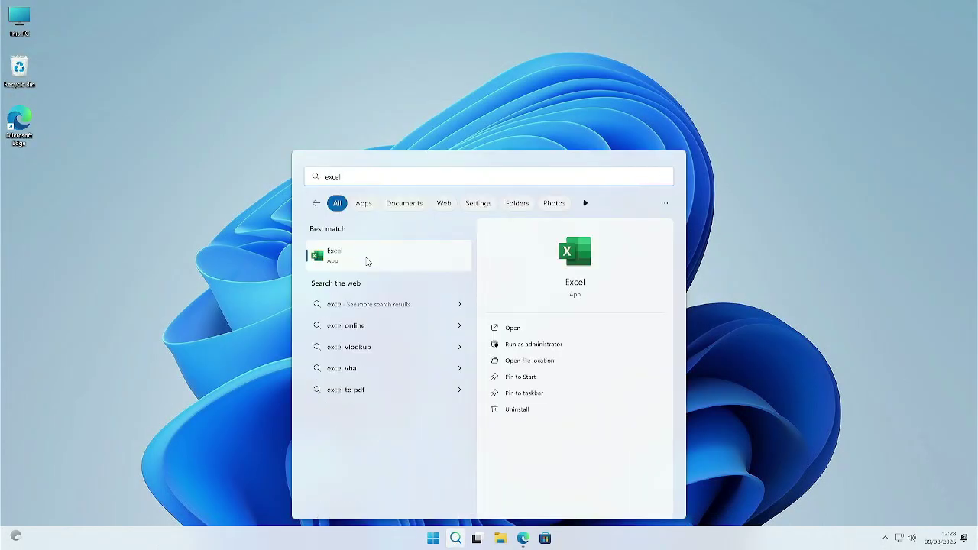
{"action": "left_click", "coordinate": [366, 259]}
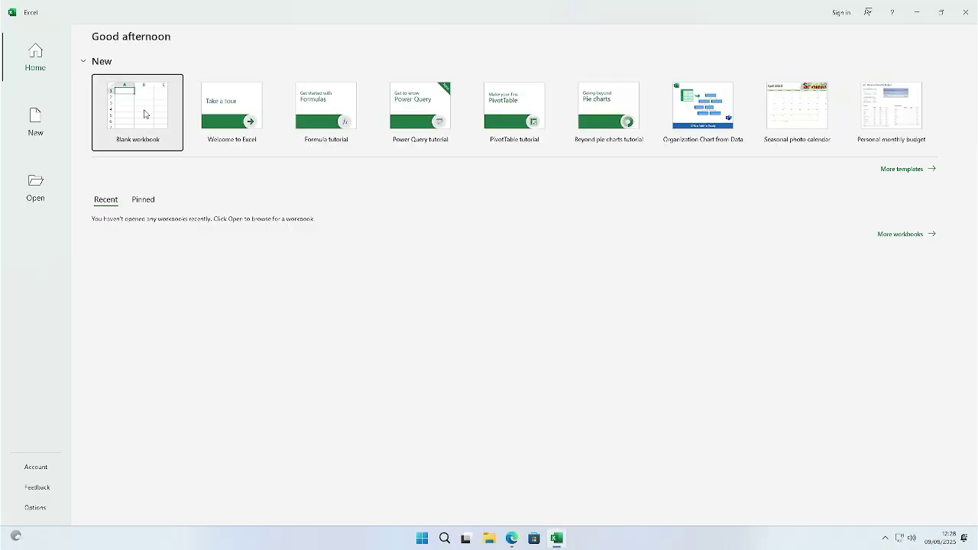
Create a blank workbook, accept the system-setting theme, and enter "tfytkuyt" in B4 and "uyluioy" in C4.
{"action": "left_click", "coordinate": [145, 114]}
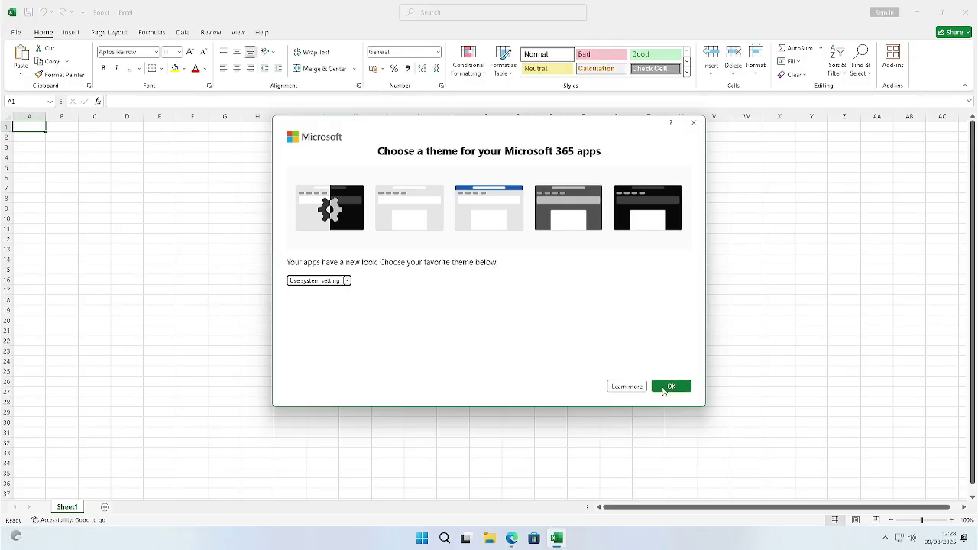
{"action": "left_click", "coordinate": [670, 387]}
{"action": "left_click", "coordinate": [70, 156]}
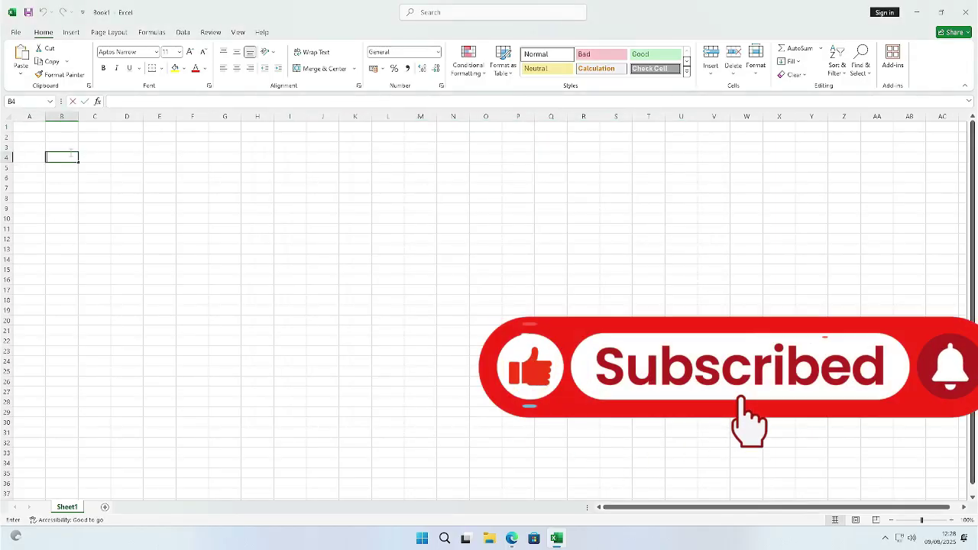
{"action": "type", "text": "tfytkuyt"}
{"action": "left_click", "coordinate": [103, 162]}
{"action": "type", "text": "uyluioy"}
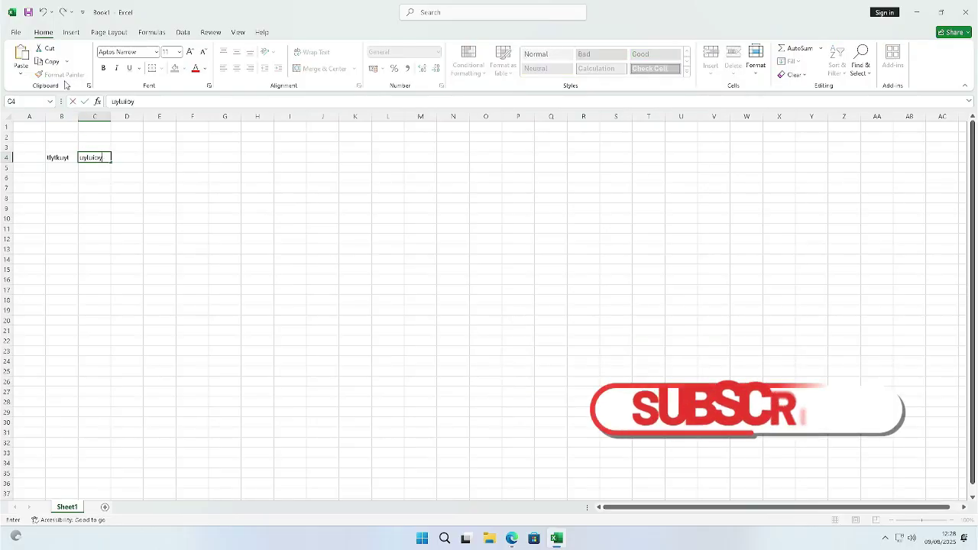
{"action": "left_click", "coordinate": [15, 33]}
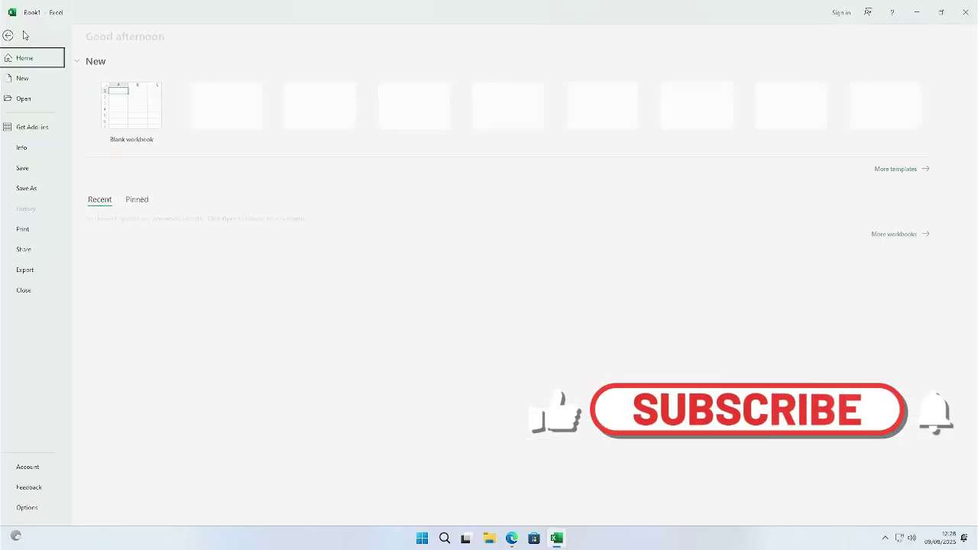
{"action": "left_click", "coordinate": [33, 471]}
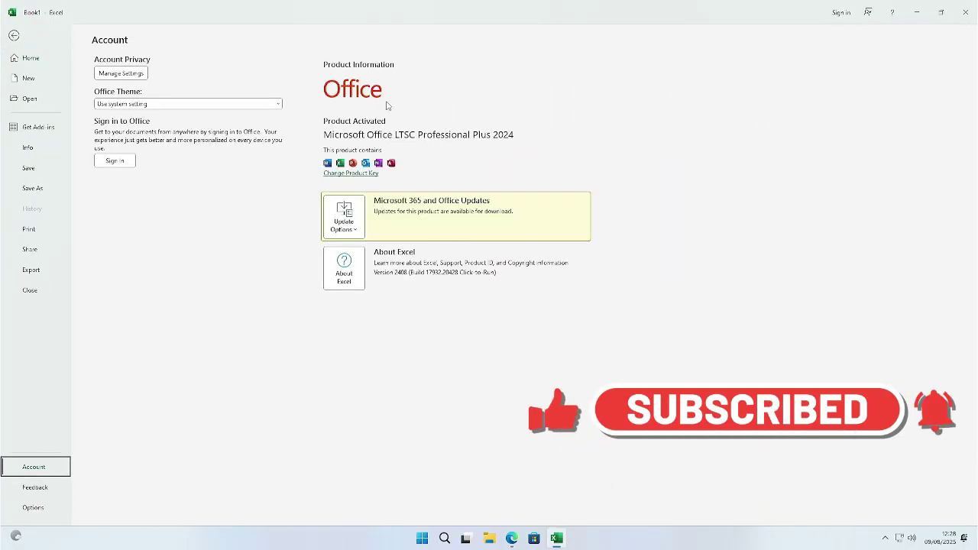
{"action": "left_click", "coordinate": [966, 13]}
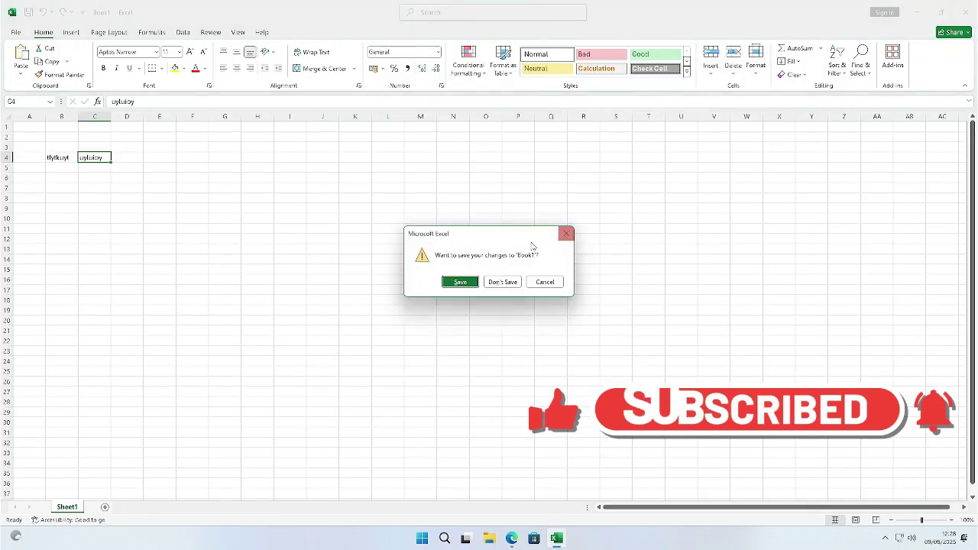
{"action": "left_click", "coordinate": [503, 282]}
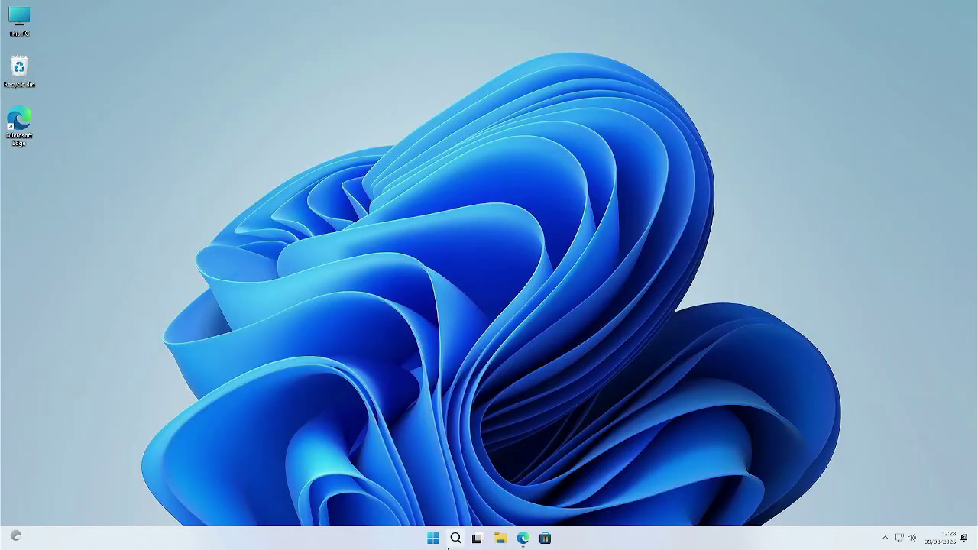
Find PowerPoint with Windows search and open it.
{"action": "left_click", "coordinate": [456, 540]}
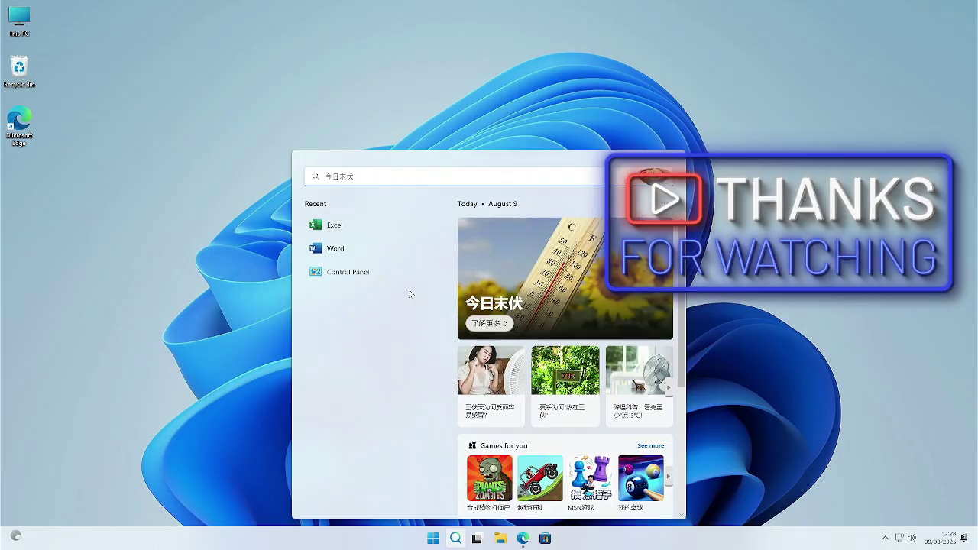
{"action": "type", "text": "pop"}
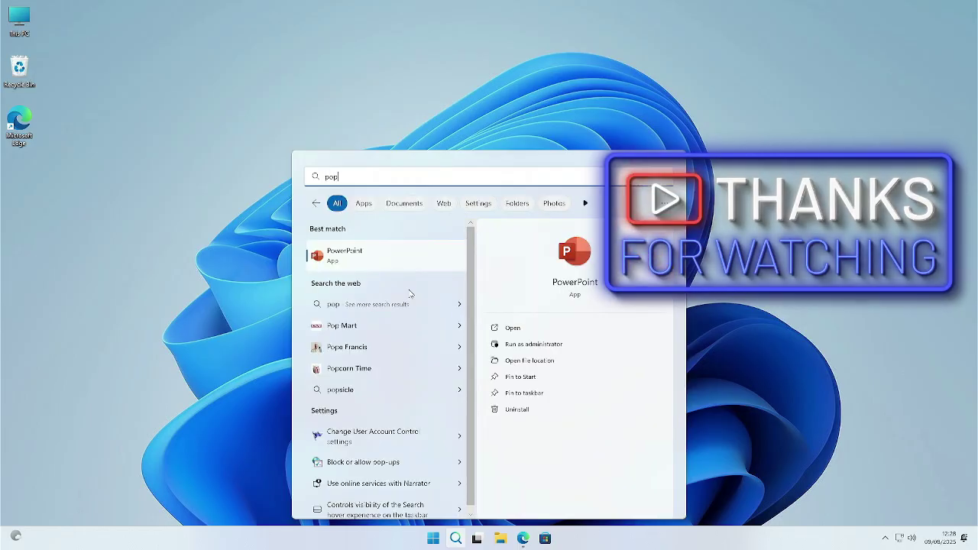
{"action": "key", "text": "BackSpace"}
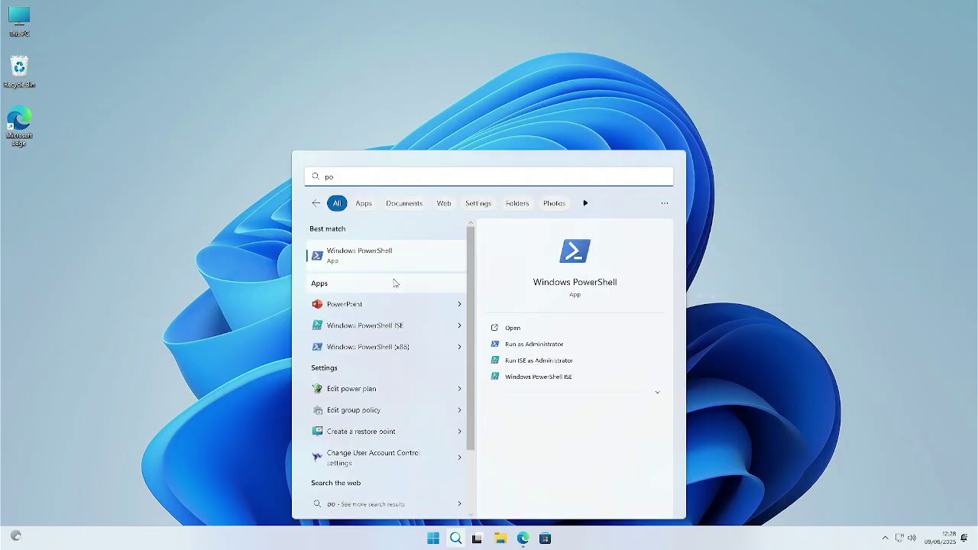
{"action": "left_click", "coordinate": [354, 305]}
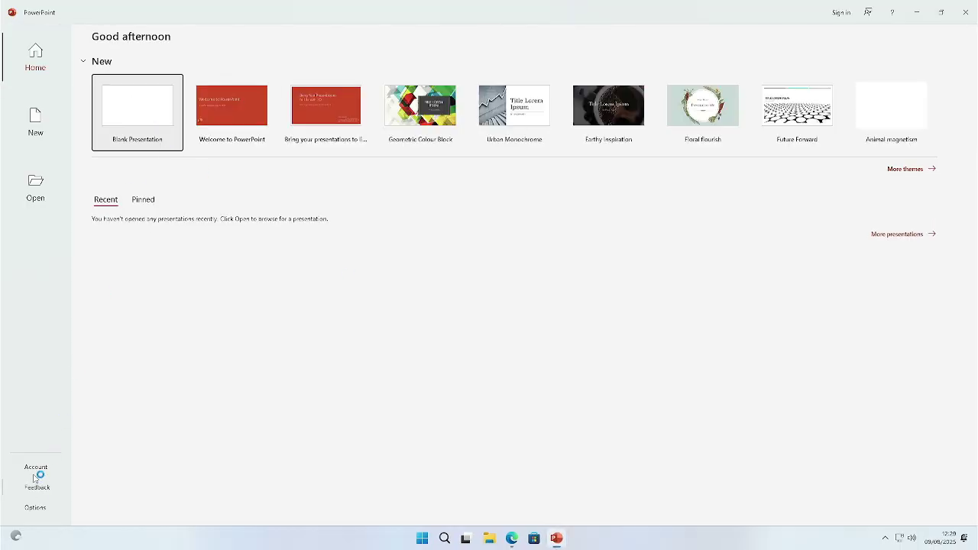
Create a blank presentation, dismiss the video recording tip and enter "ikhlkhlkj" as the slide title.
{"action": "left_click", "coordinate": [135, 107]}
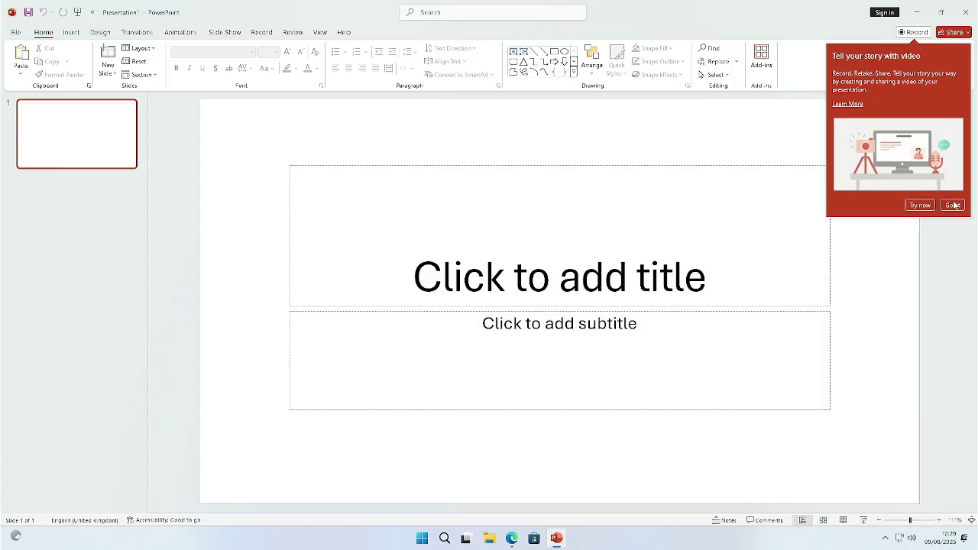
{"action": "left_click", "coordinate": [953, 207]}
{"action": "left_click", "coordinate": [555, 284]}
{"action": "type", "text": "ikhlkhlkj"}
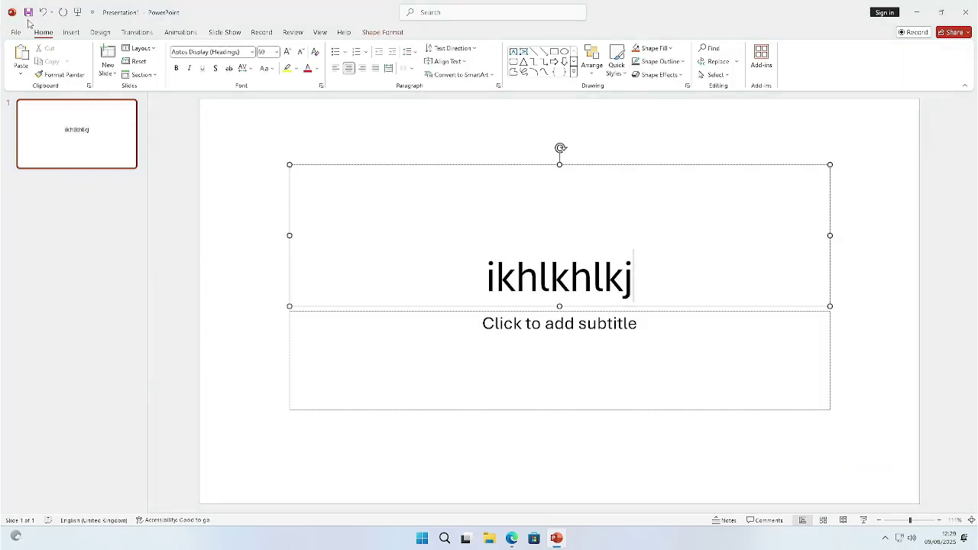
View the Office product information on PowerPoint's account page, and close PowerPoint without saving the presentation.
{"action": "left_click", "coordinate": [15, 32]}
{"action": "left_click", "coordinate": [59, 467]}
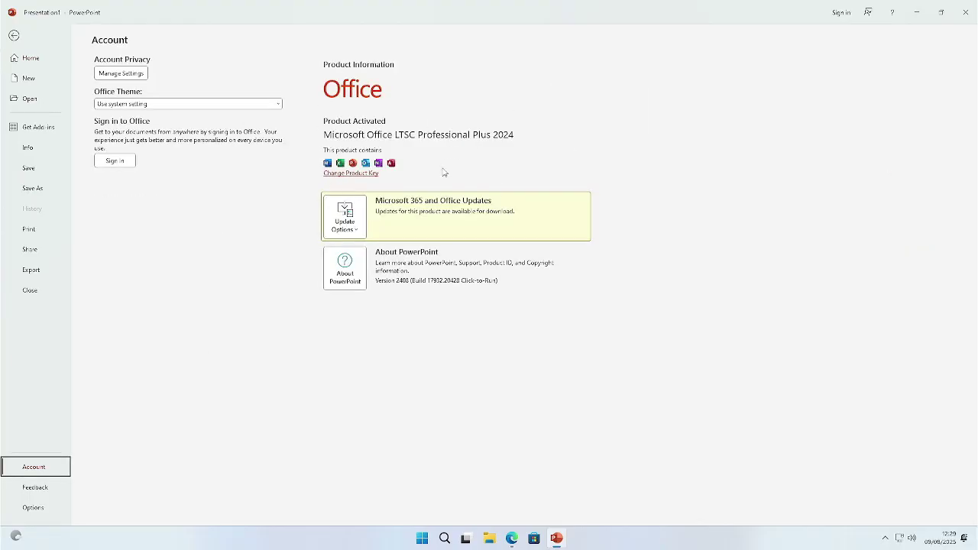
{"action": "left_click", "coordinate": [966, 12]}
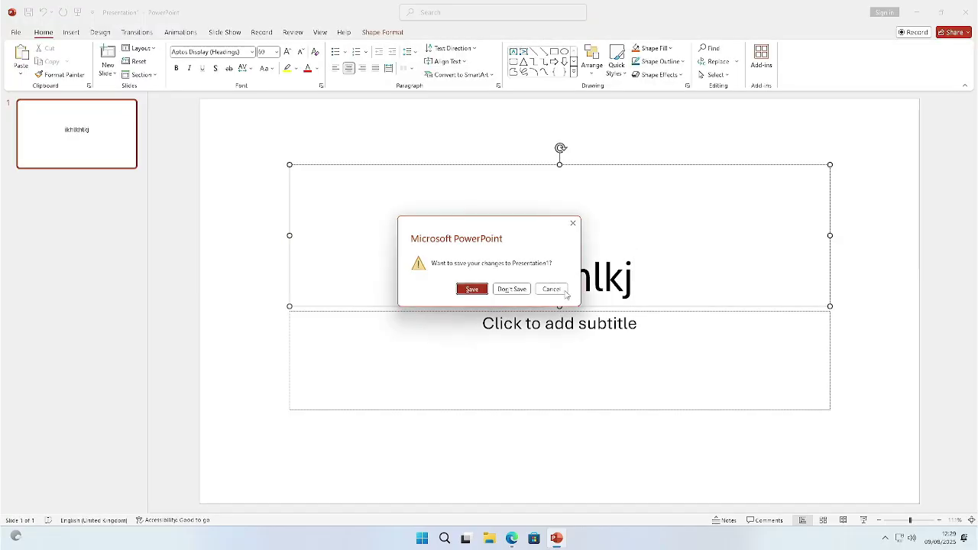
{"action": "left_click", "coordinate": [512, 289]}
Refresh the desktop and open the list of installed programs in Control Panel.
{"action": "right_click", "coordinate": [333, 222]}
{"action": "left_click", "coordinate": [352, 247]}
{"action": "left_click", "coordinate": [455, 539]}
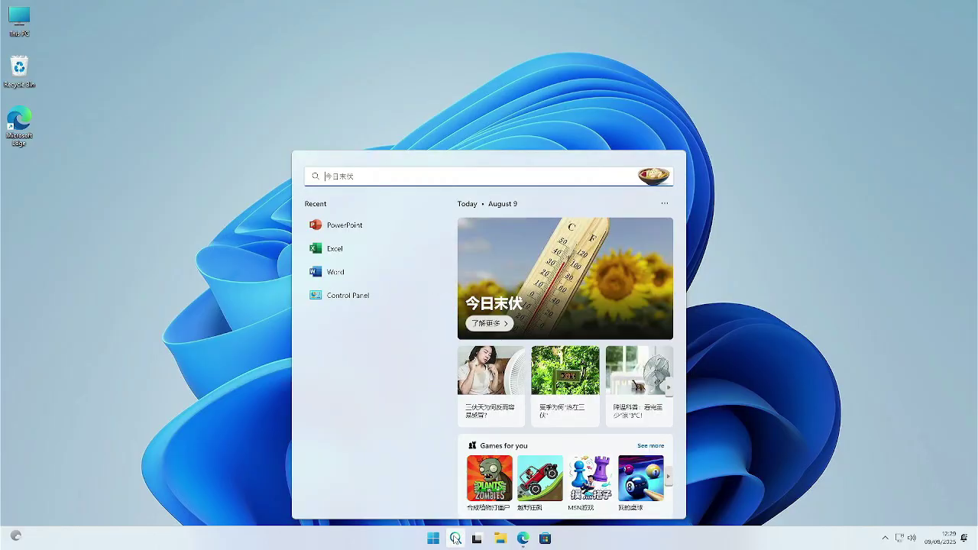
{"action": "type", "text": "control Panel"}
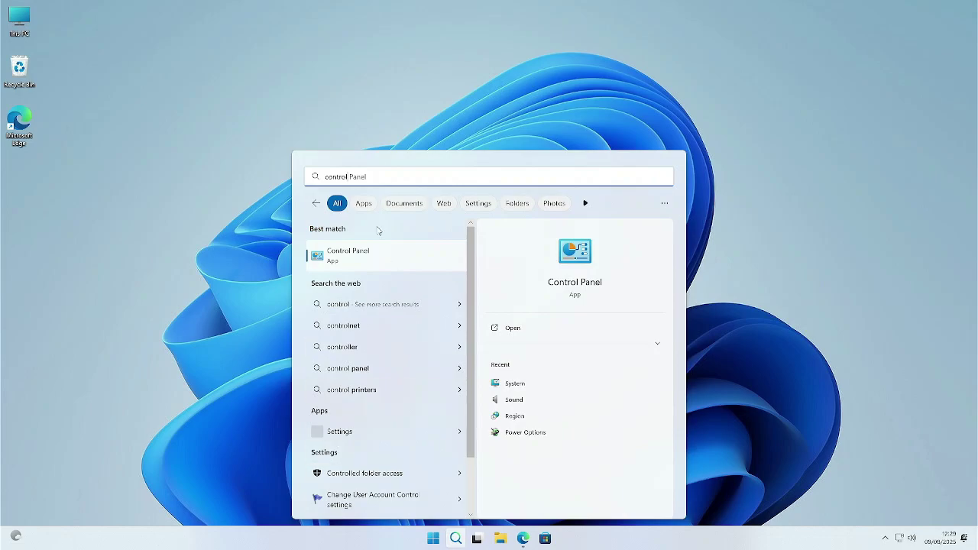
{"action": "left_click", "coordinate": [360, 260]}
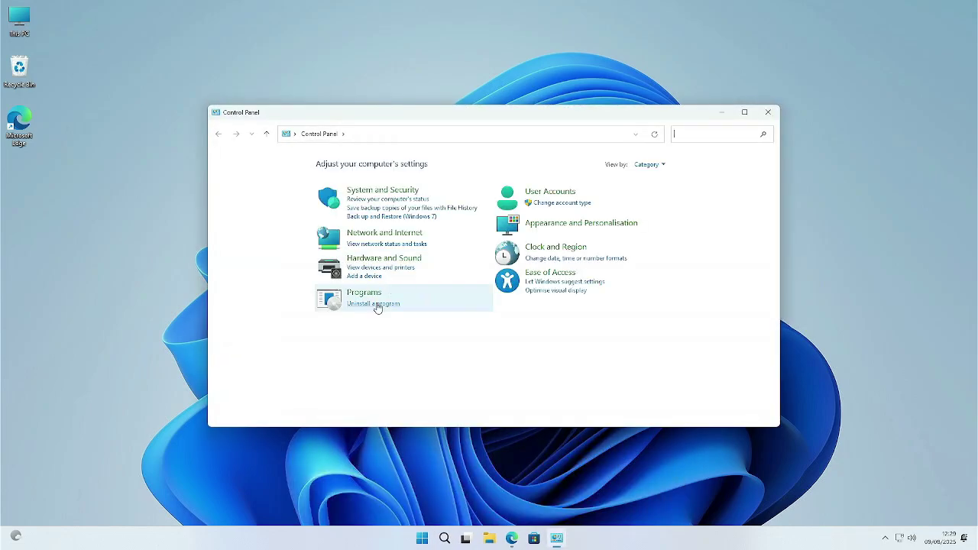
{"action": "left_click", "coordinate": [379, 305]}
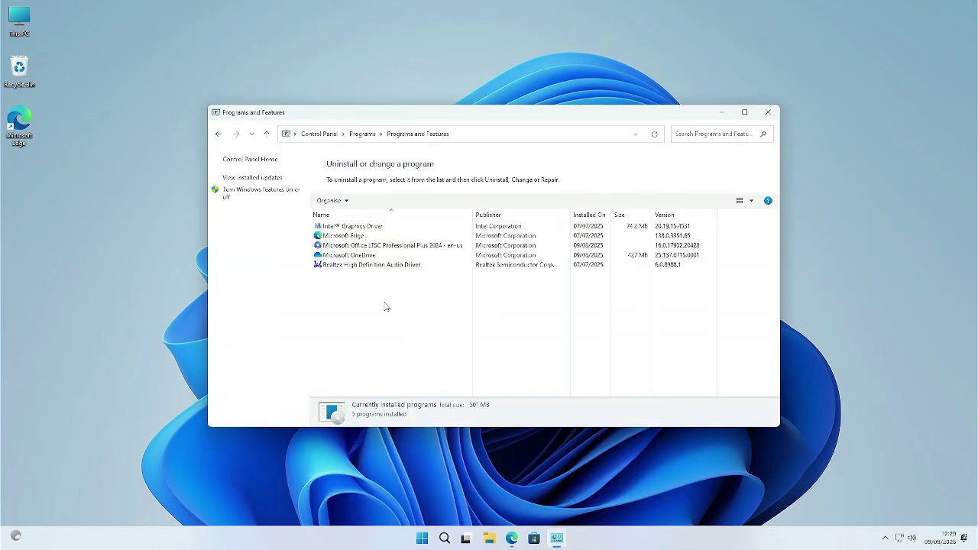
Examine the Microsoft Office LTSC Professional Plus 2024 entry, then close Programs and Features and refresh the desktop.
{"action": "left_click", "coordinate": [352, 246]}
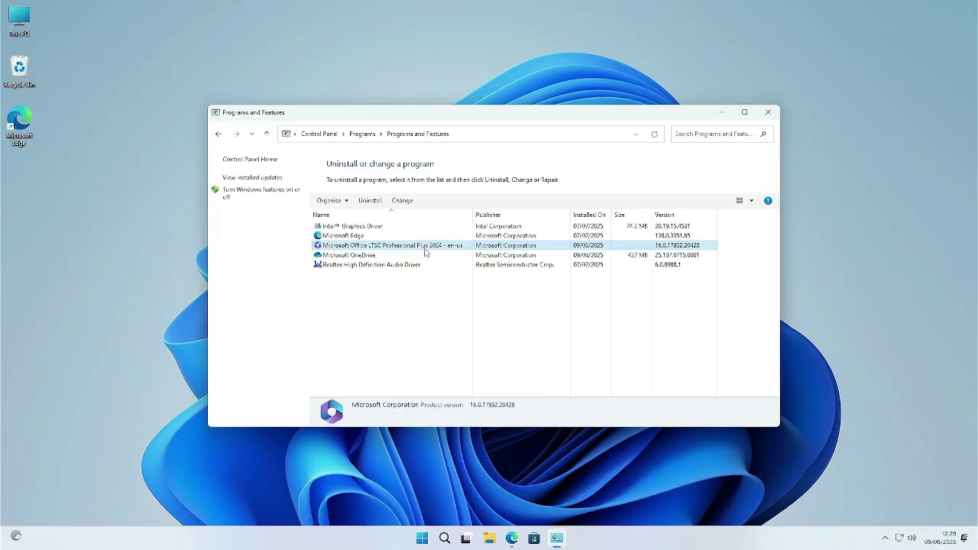
{"action": "left_click", "coordinate": [390, 331]}
{"action": "left_click", "coordinate": [767, 114]}
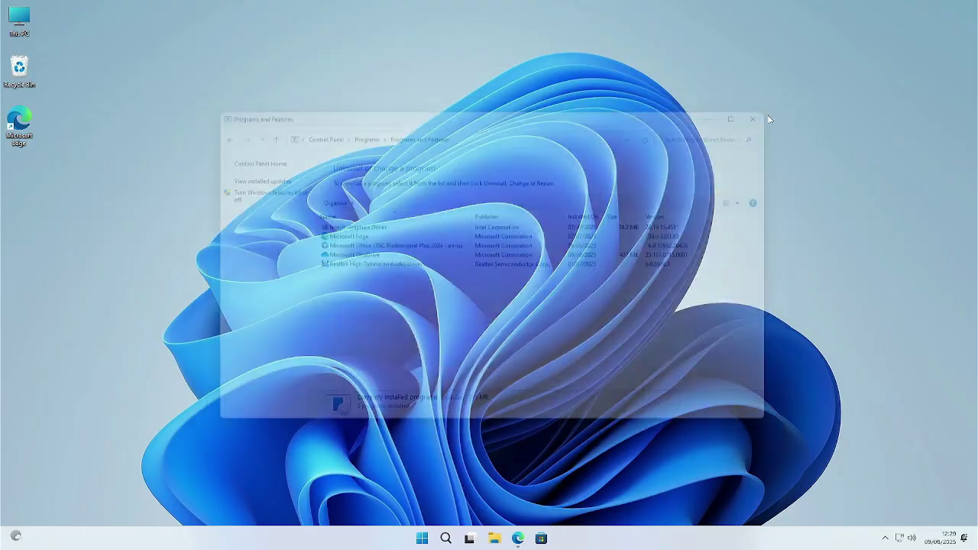
{"action": "right_click", "coordinate": [312, 343]}
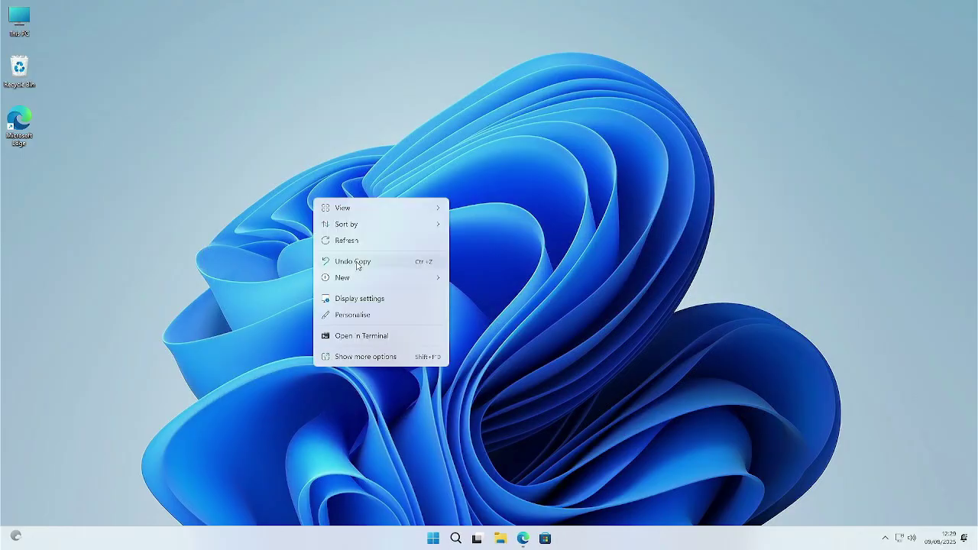
{"action": "left_click", "coordinate": [348, 242]}
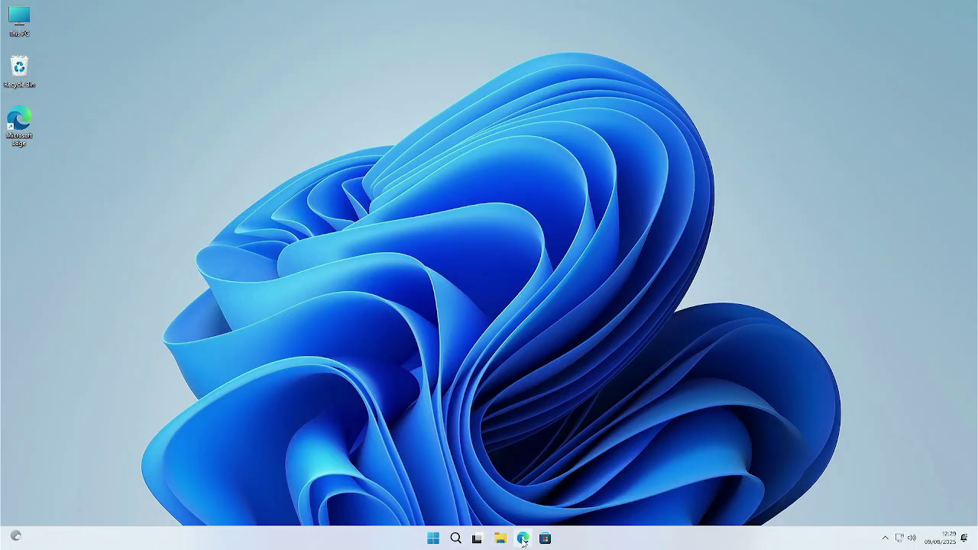
Open Word from Windows search with a blank document, and close it again.
{"action": "left_click", "coordinate": [456, 540]}
{"action": "type", "text": "word"}
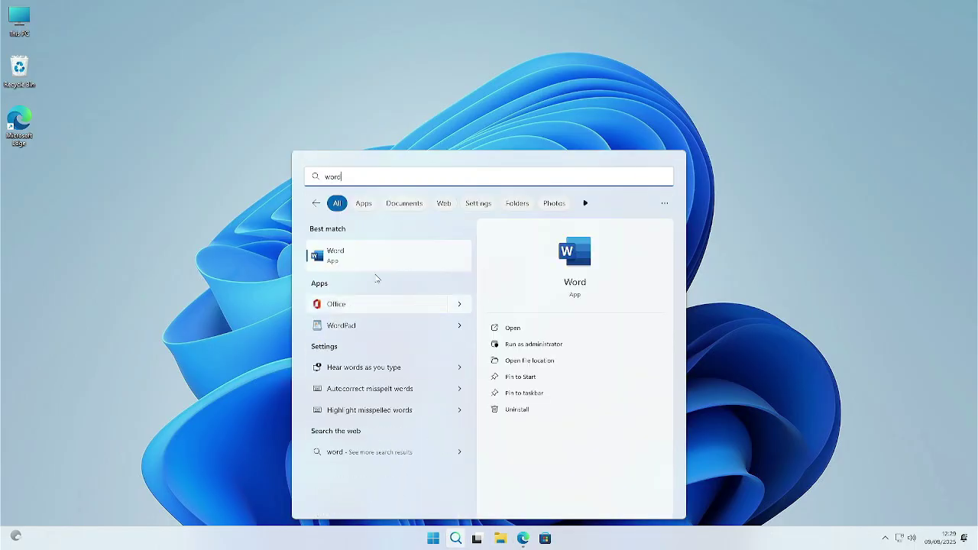
{"action": "left_click", "coordinate": [364, 259]}
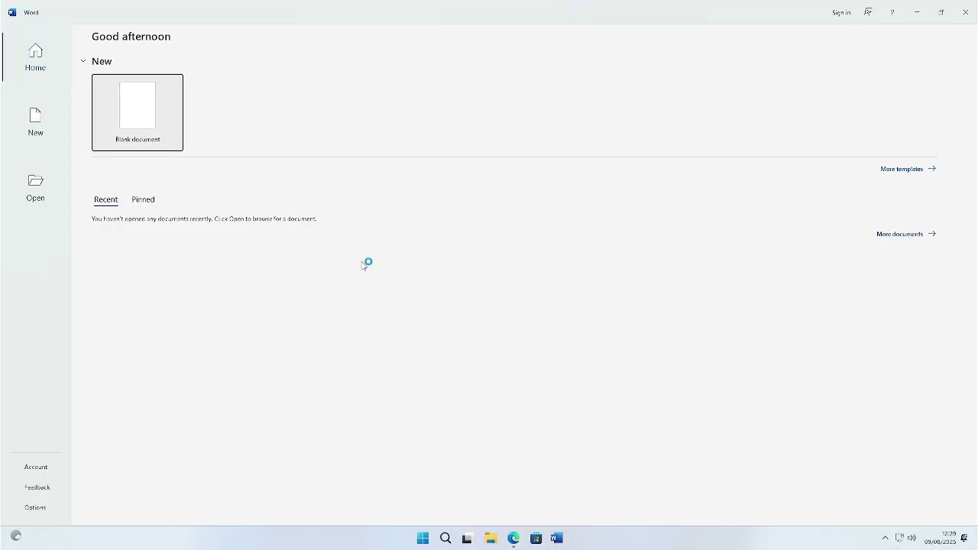
{"action": "left_click", "coordinate": [138, 111]}
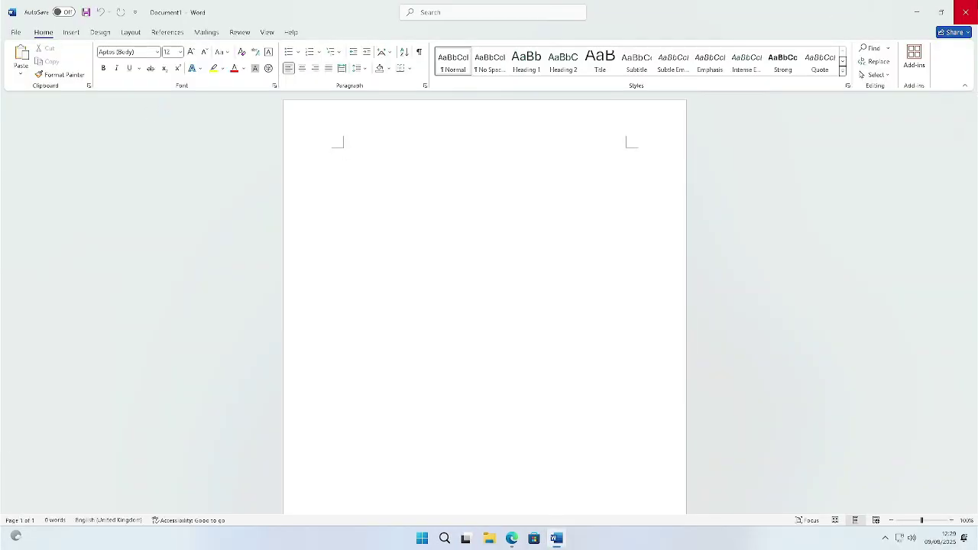
{"action": "left_click", "coordinate": [965, 12]}
Reopen Word from Windows search and create a document from the Blue grey CV template.
{"action": "left_click", "coordinate": [455, 538]}
{"action": "type", "text": "word"}
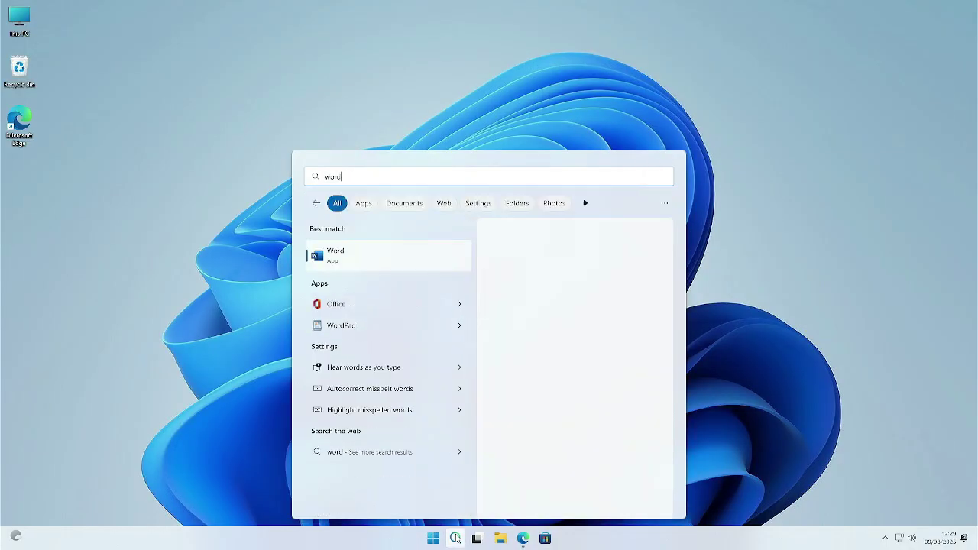
{"action": "left_click", "coordinate": [356, 254]}
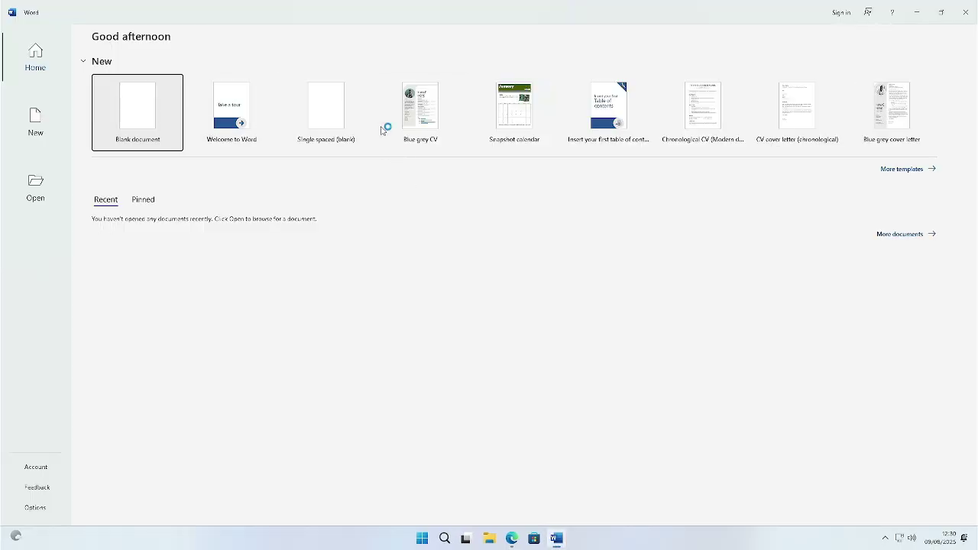
{"action": "left_click", "coordinate": [412, 121]}
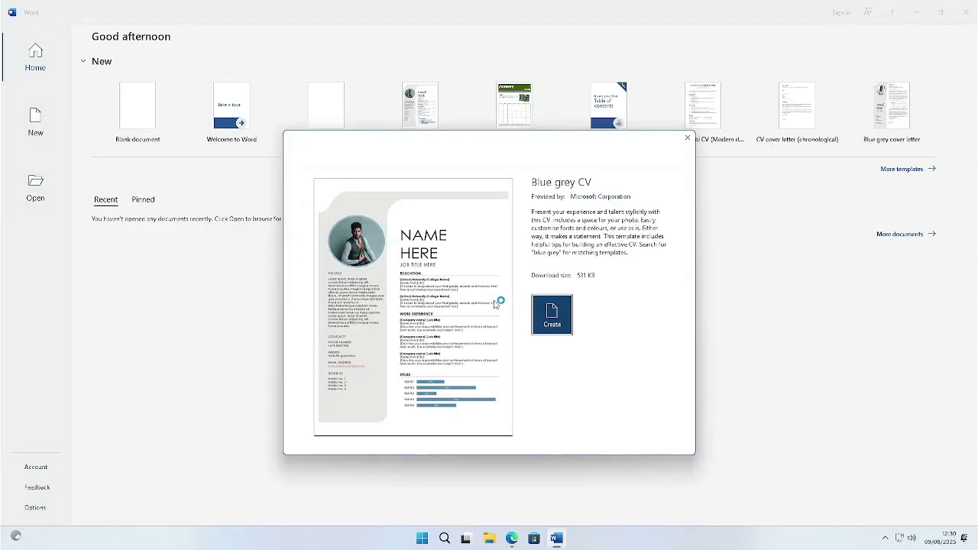
{"action": "left_click", "coordinate": [568, 329]}
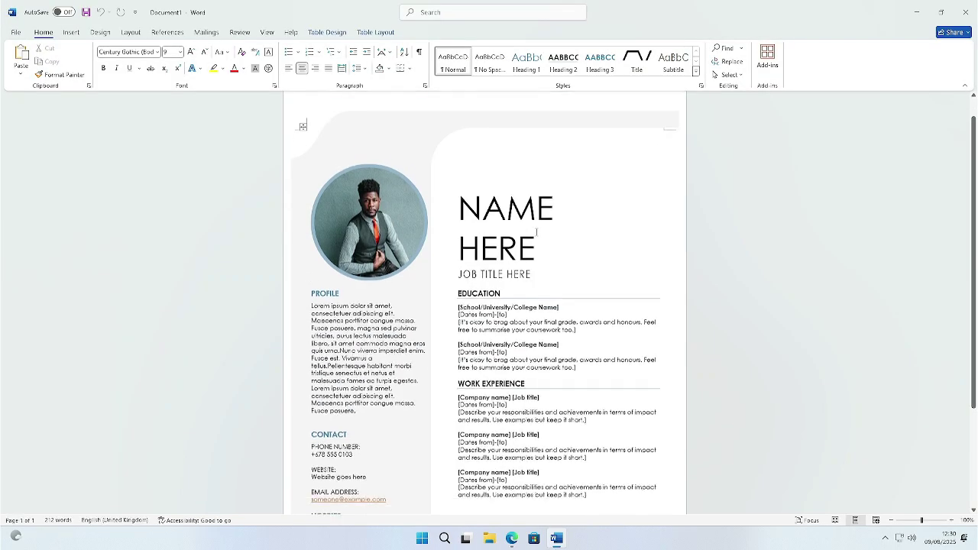
Look through the CV document, dismiss the accessibility tip and close Word without saving.
{"action": "scroll", "coordinate": [539, 229], "scroll_direction": "down", "scroll_amount": 3}
{"action": "scroll", "coordinate": [537, 232], "scroll_direction": "up", "scroll_amount": 3}
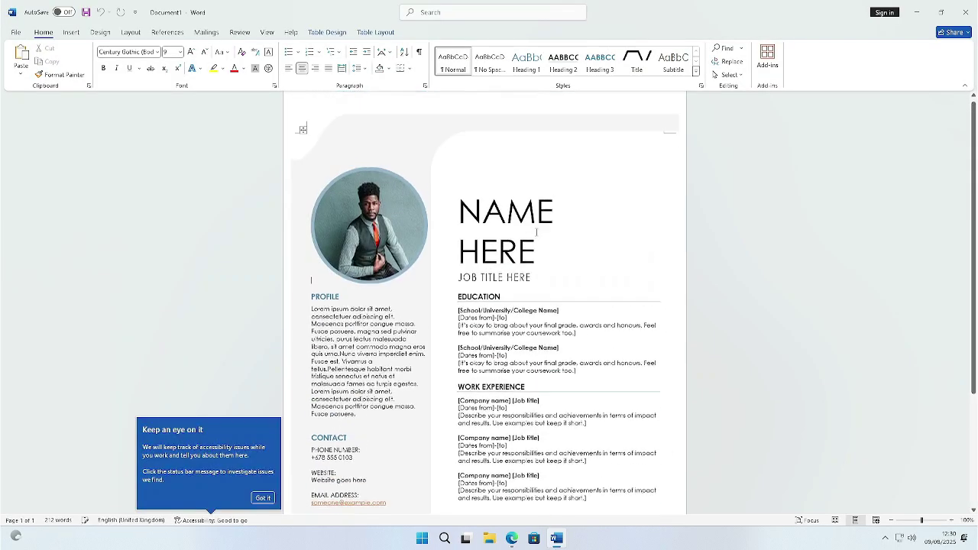
{"action": "left_click", "coordinate": [262, 498]}
{"action": "left_click", "coordinate": [965, 12]}
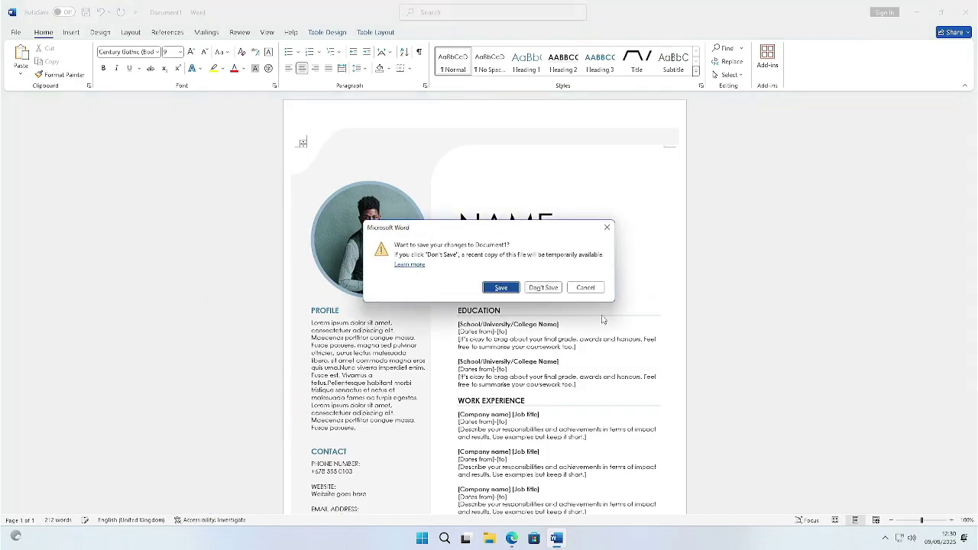
{"action": "left_click", "coordinate": [543, 289]}
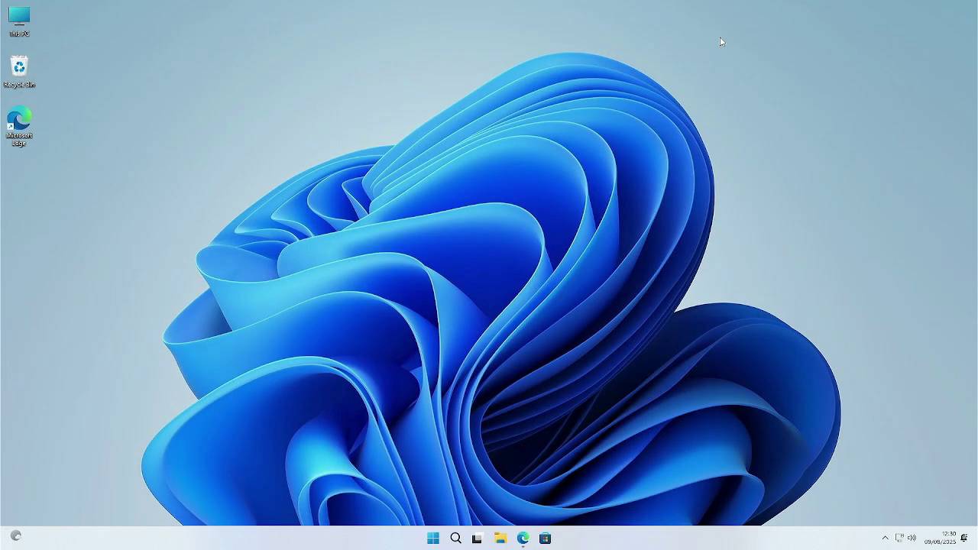